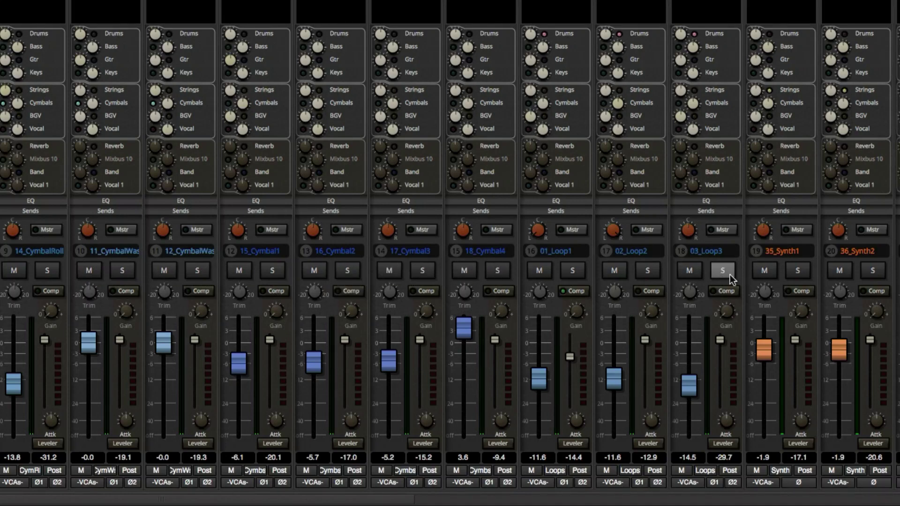
Solo and unsolo the grouped tracks 01_Loop1 to 03_Loop3 twice, and solo and unsolo 01_Loop1 alone without its group
click(573, 271)
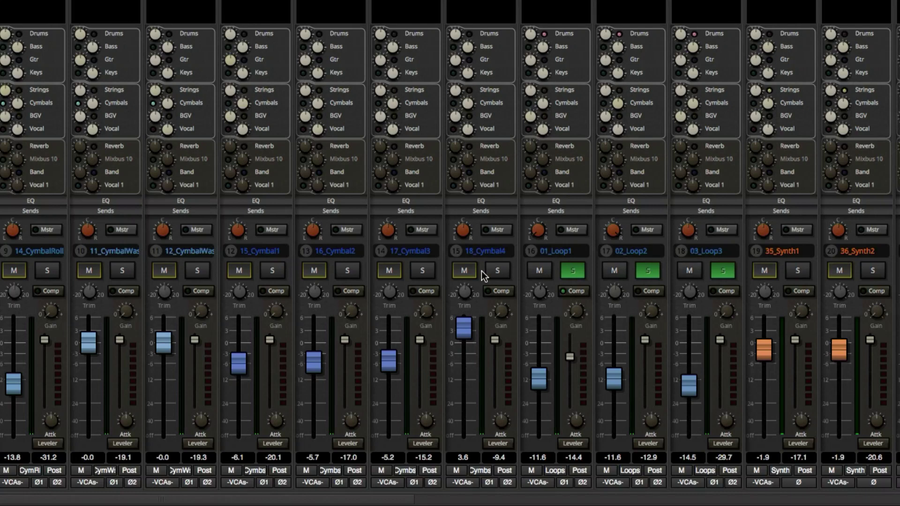
ctrl+click(572, 271)
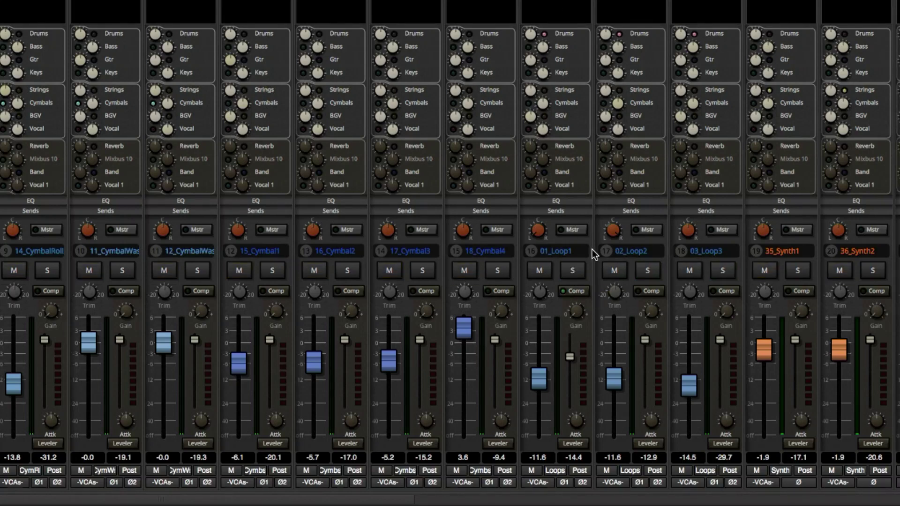
ctrl+click(572, 271)
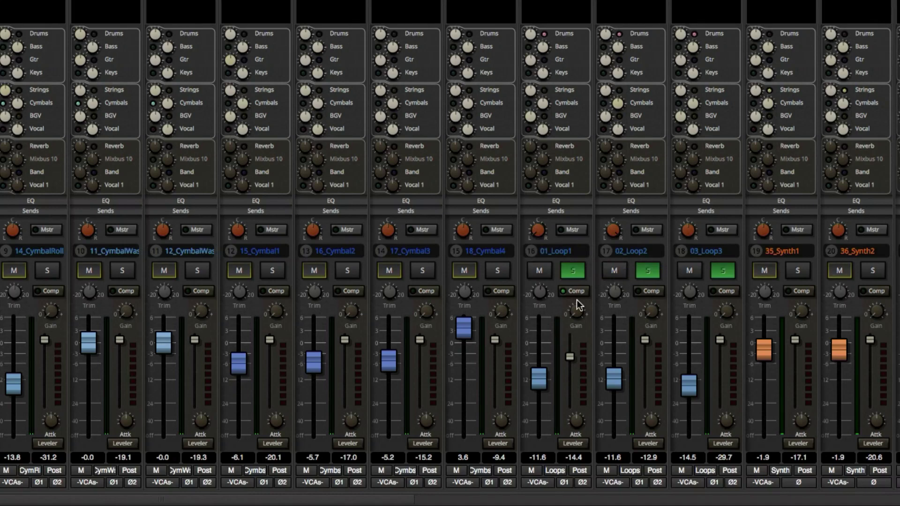
ctrl+click(580, 269)
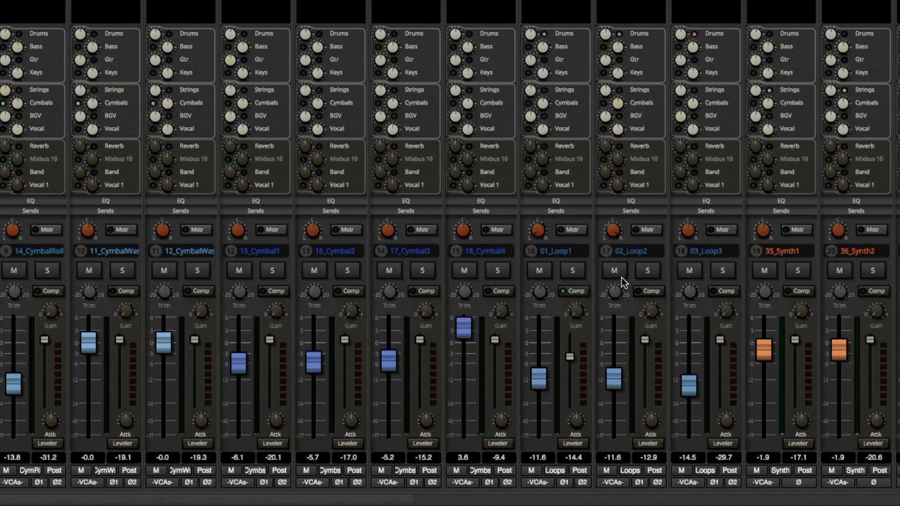
click(578, 272)
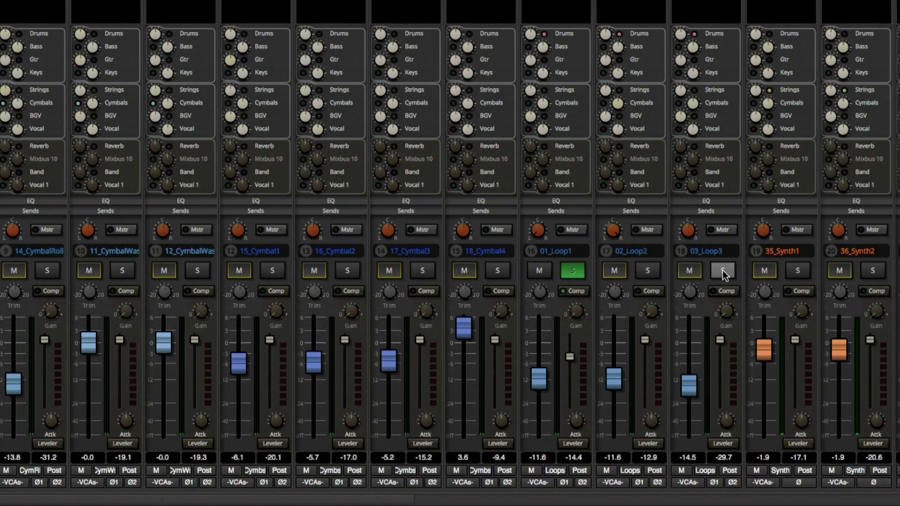
click(573, 271)
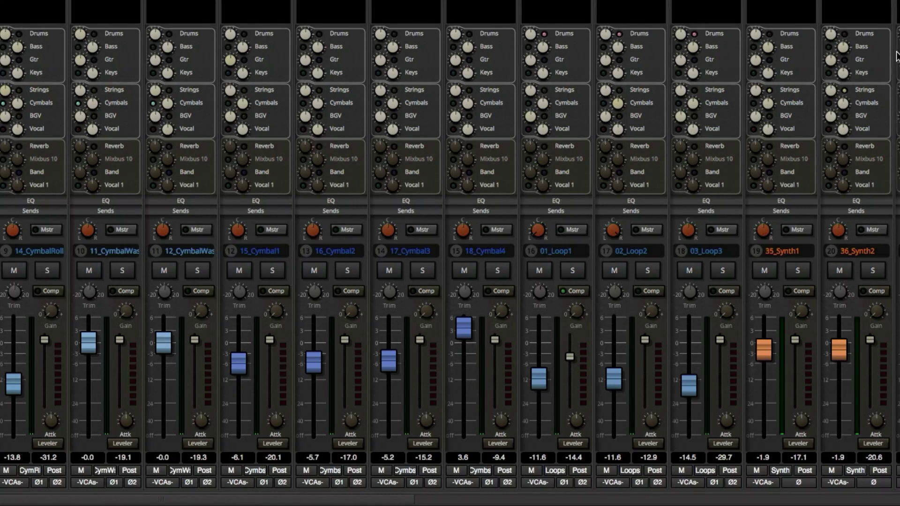
Toggle the solo on the whole loop group from 01_Loop1 several times and examine the implied muting on the cymbal and hi-hat tracks
click(572, 270)
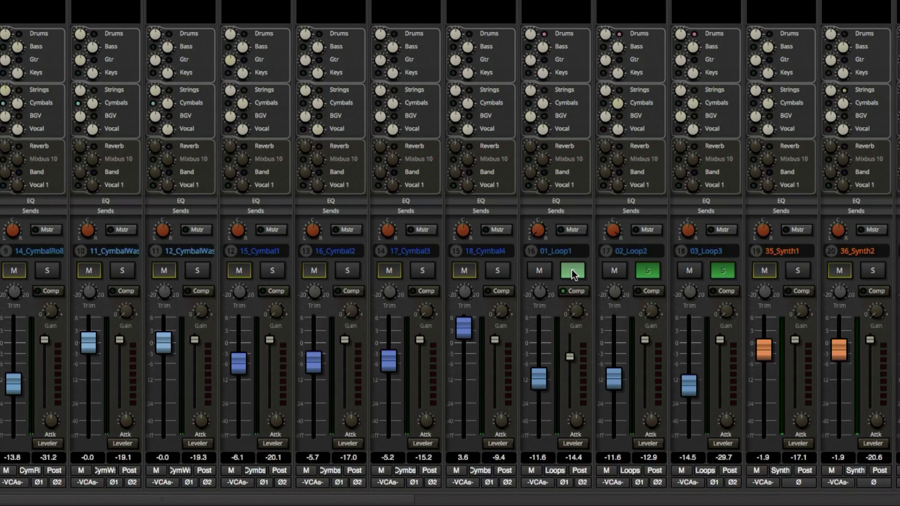
click(572, 271)
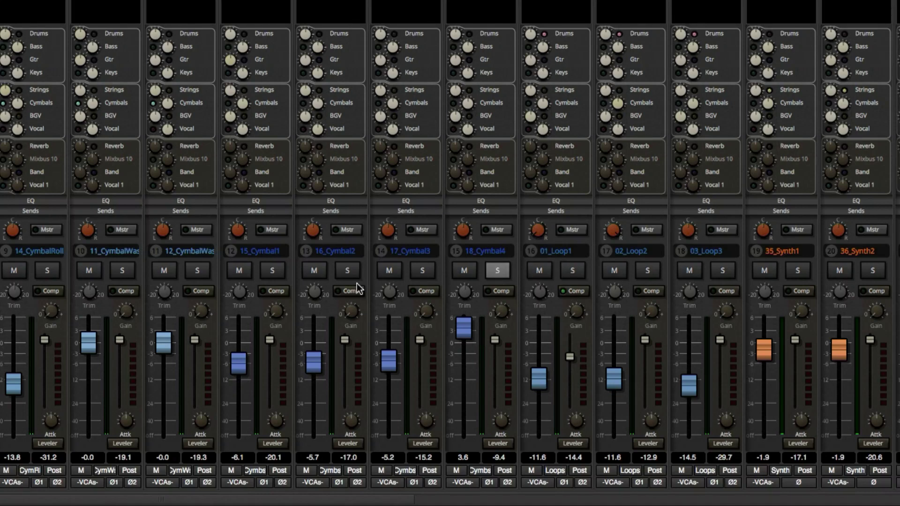
click(569, 270)
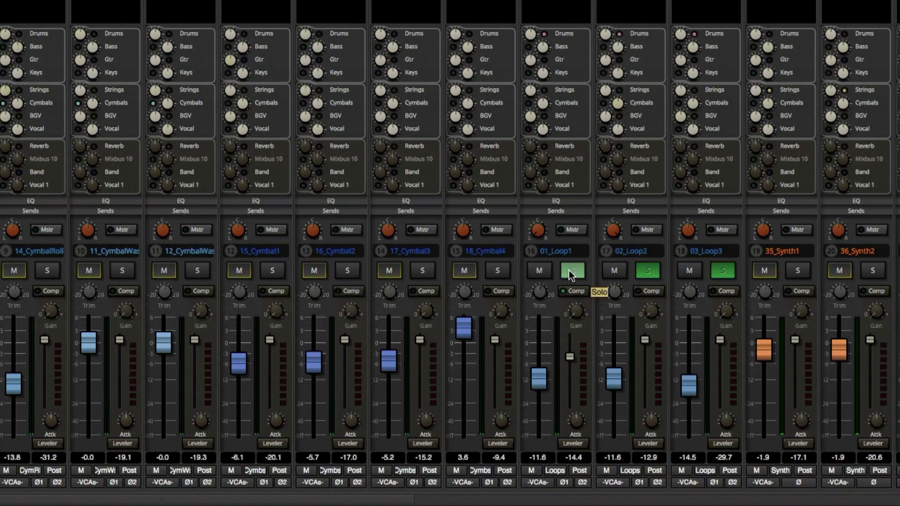
click(569, 270)
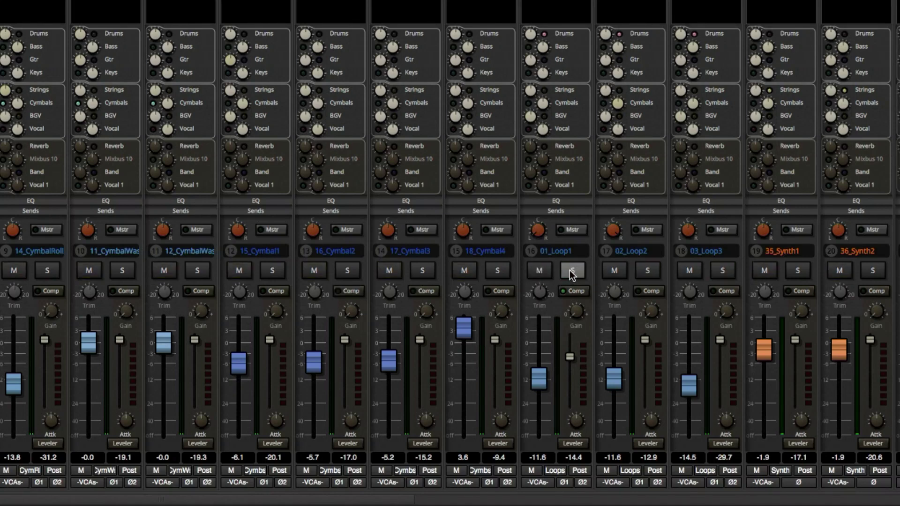
click(570, 270)
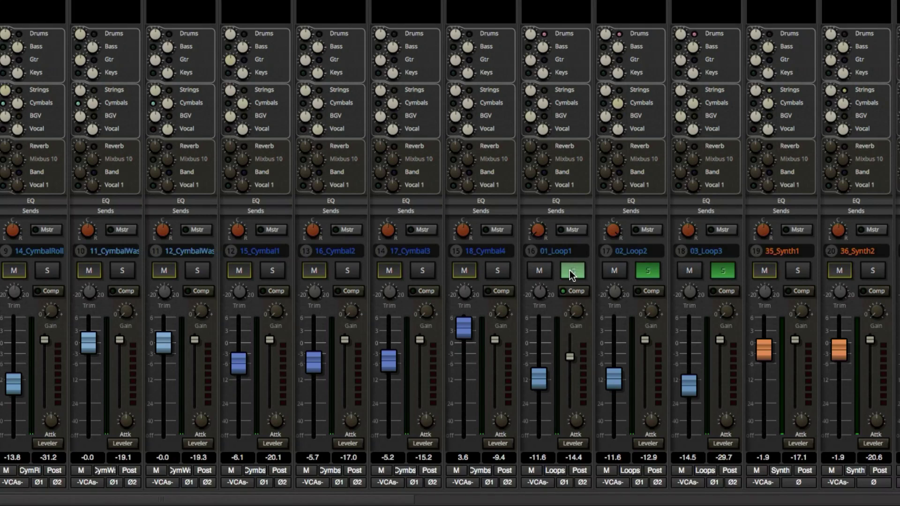
scroll(569, 270, left, 8)
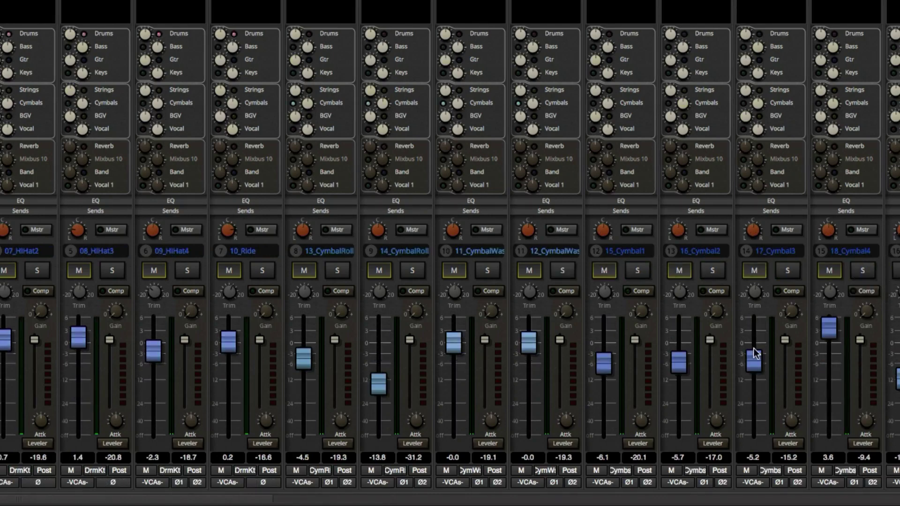
Mute and unmute the grouped loop tracks, and do the same with the grouped tracks 35_Synth1 to 38_Synth4
drag(261, 498, 553, 500)
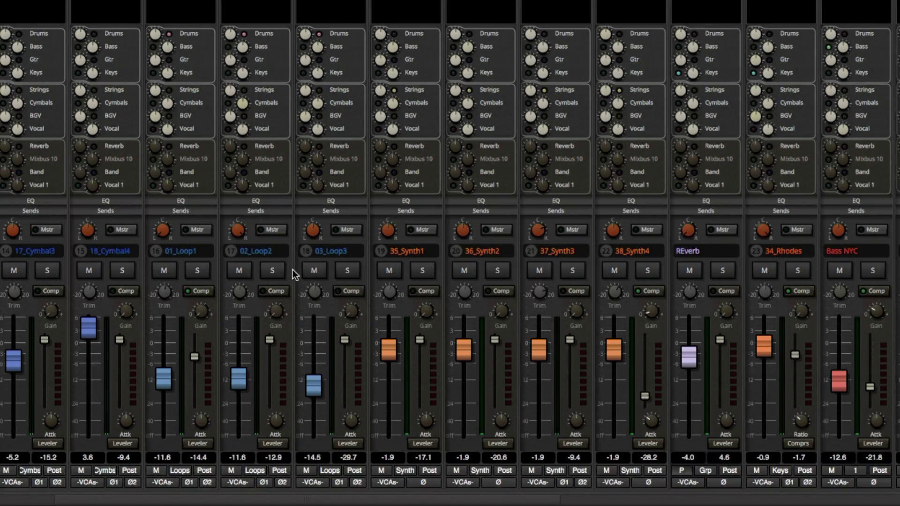
click(159, 270)
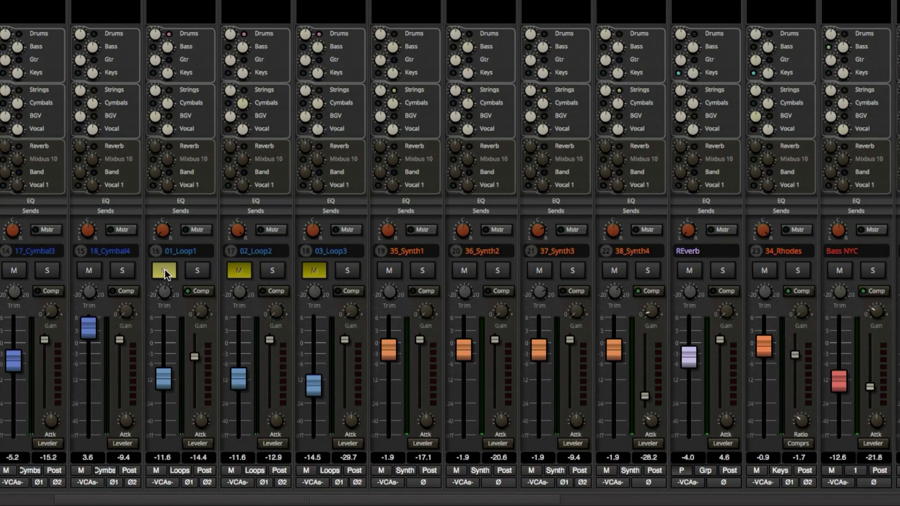
click(165, 269)
click(392, 274)
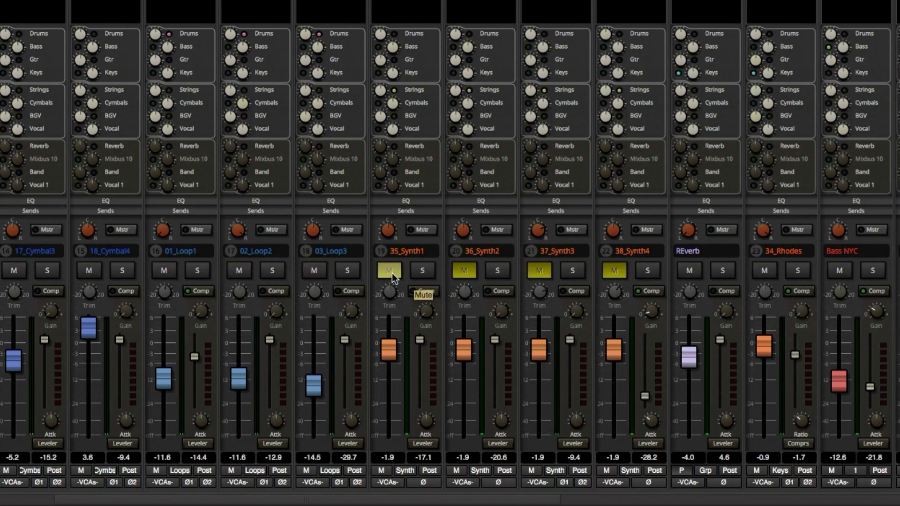
click(392, 272)
Toggle the solo of the 34_Rhodes track on and off
scroll(374, 271, right, 10)
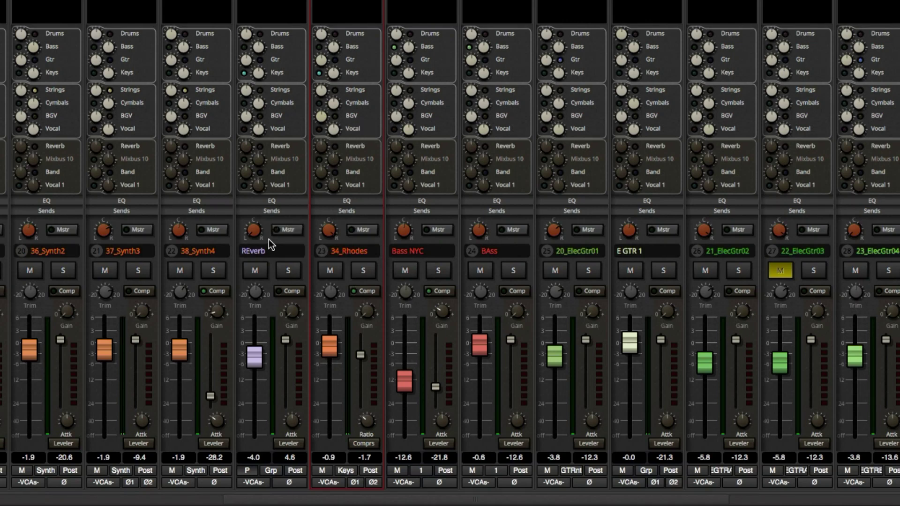
click(364, 270)
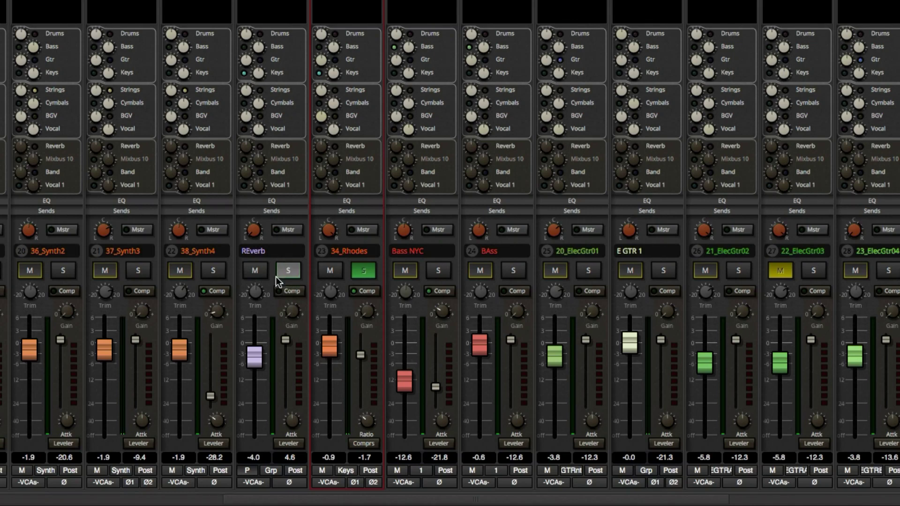
click(364, 273)
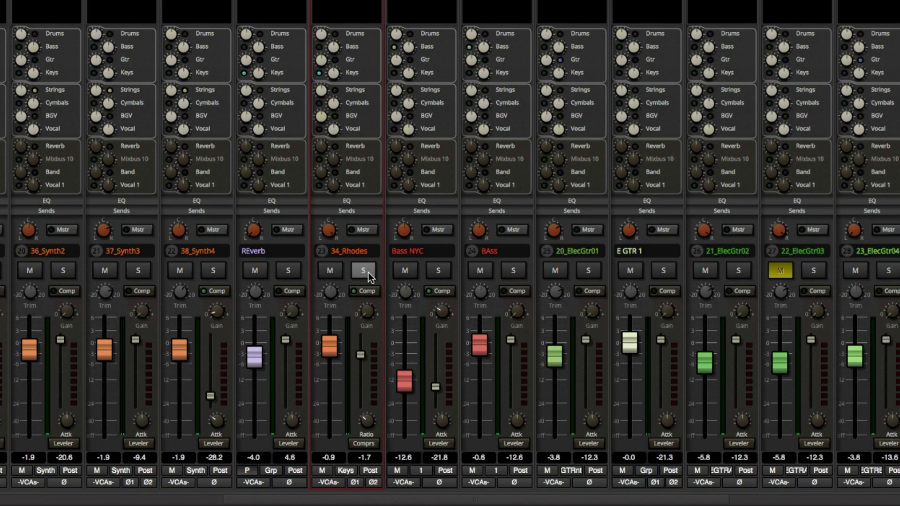
click(368, 272)
Toggle the solo of the E GTR 1 bus off and on, leaving the bus soloed
scroll(368, 272, left, 1)
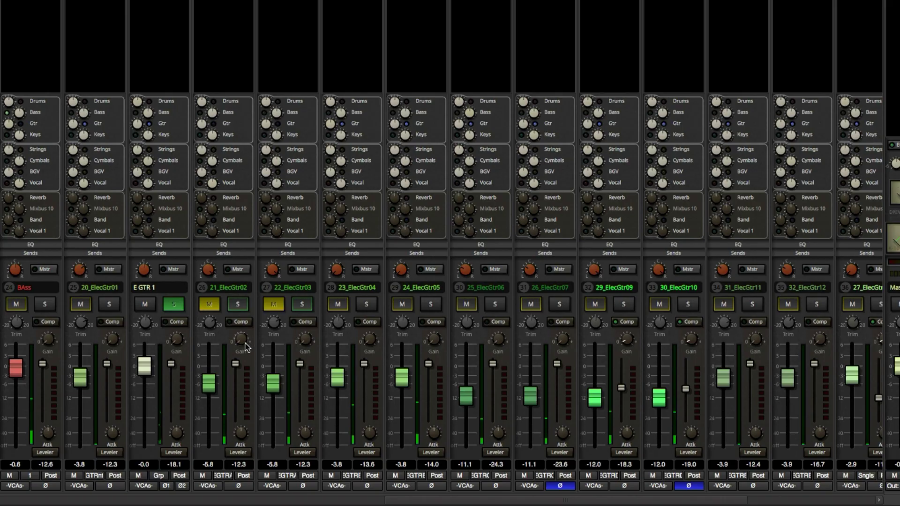
click(174, 306)
click(174, 306)
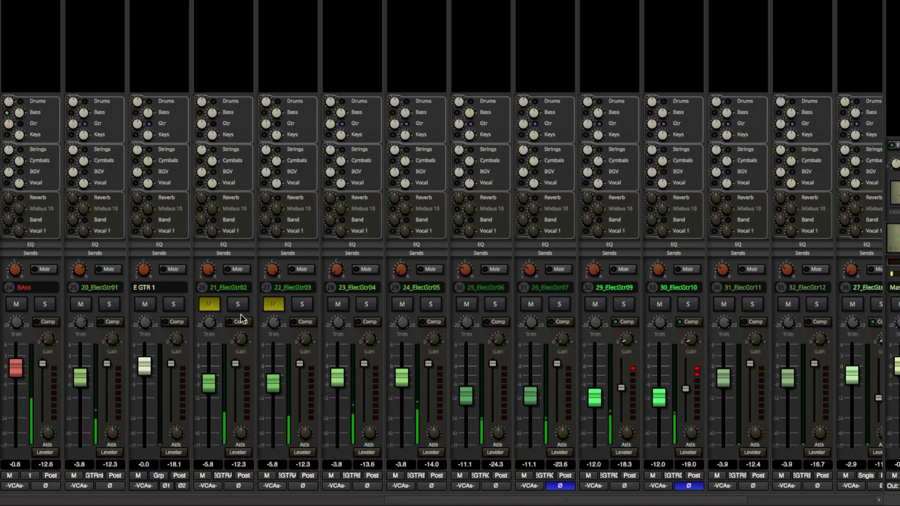
click(173, 306)
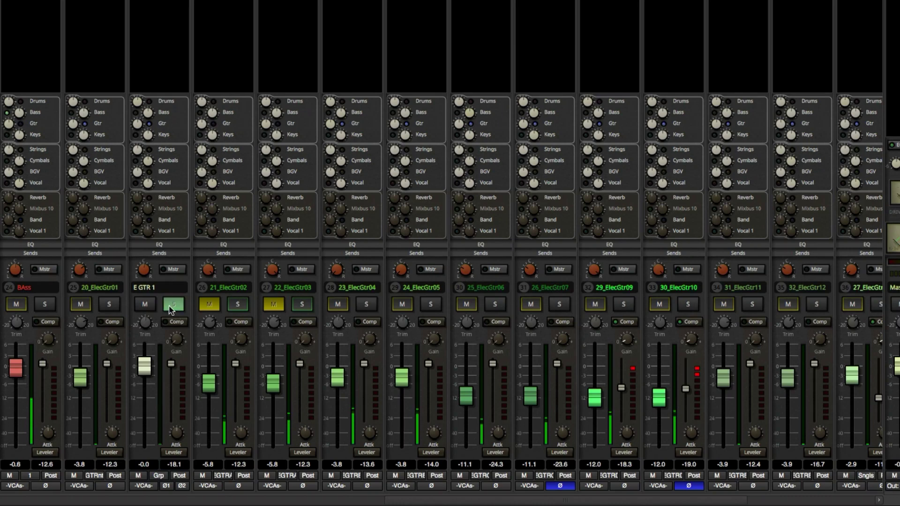
Solo and unsolo the grouped tracks 21_ElecGtr02 and 22_ElecGtr03, and clear their mute and the E GTR 1 solo
click(239, 308)
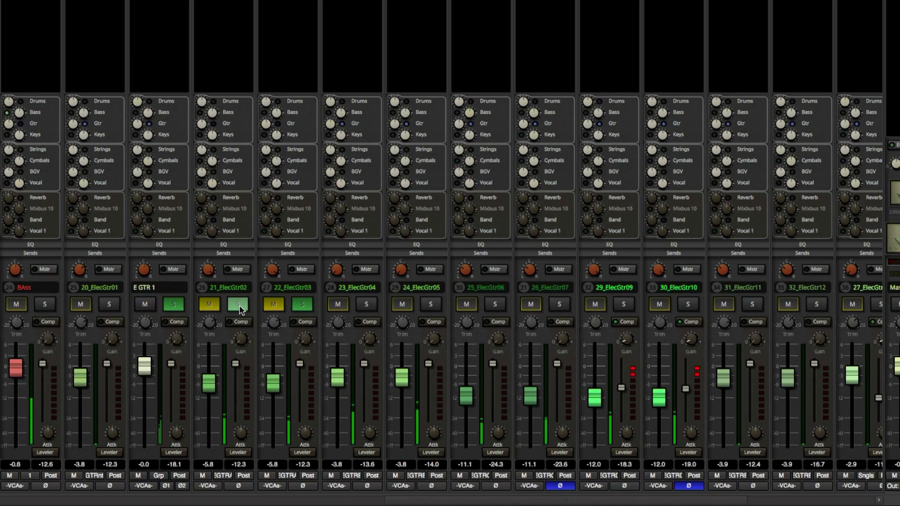
click(239, 307)
click(210, 308)
click(174, 306)
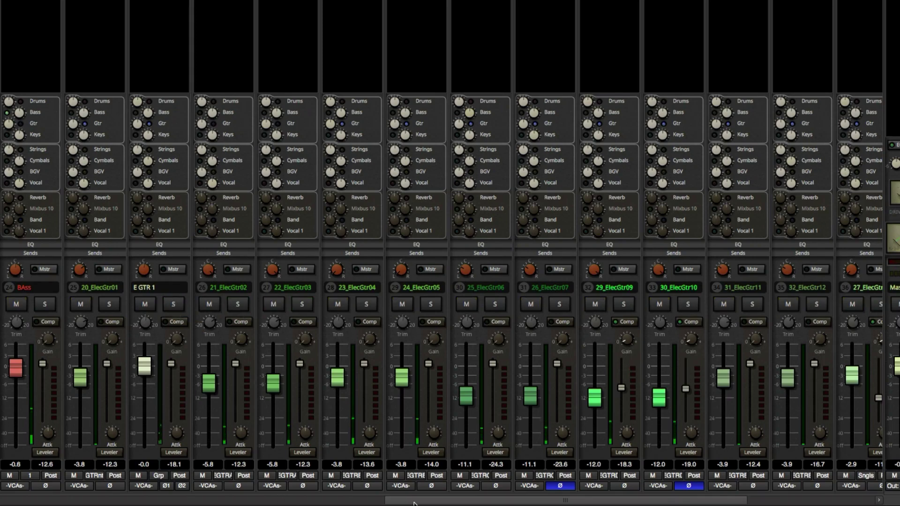
Toggle "Soloing overrides muting" in the mixer preferences, leave it disabled, and close the preferences
drag(418, 502, 197, 503)
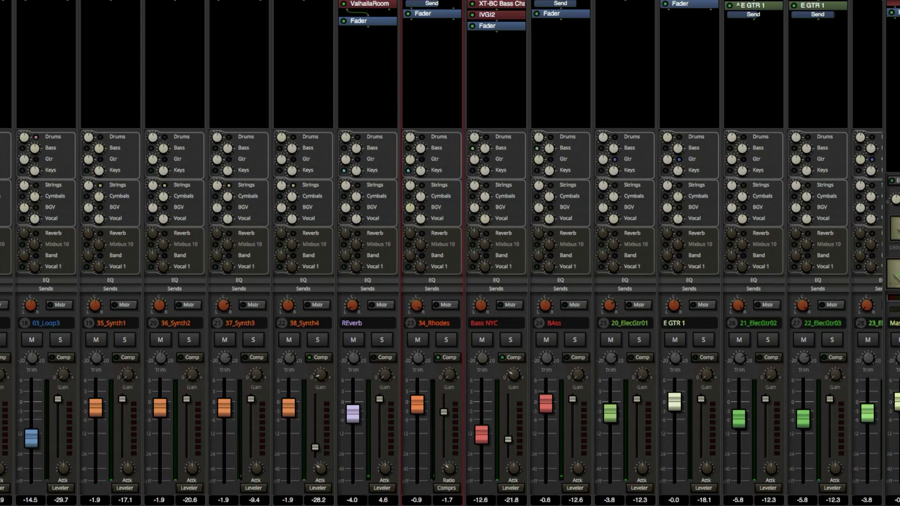
key(super+comma)
click(254, 109)
click(254, 111)
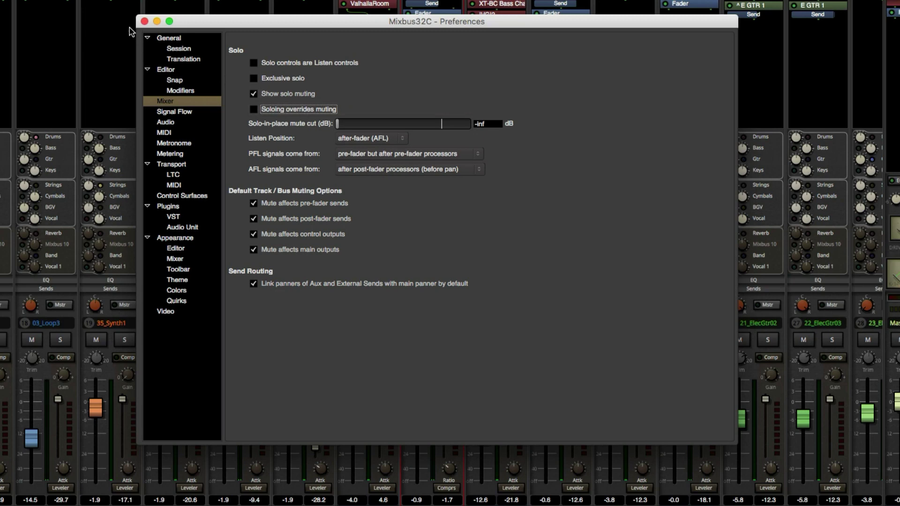
click(145, 21)
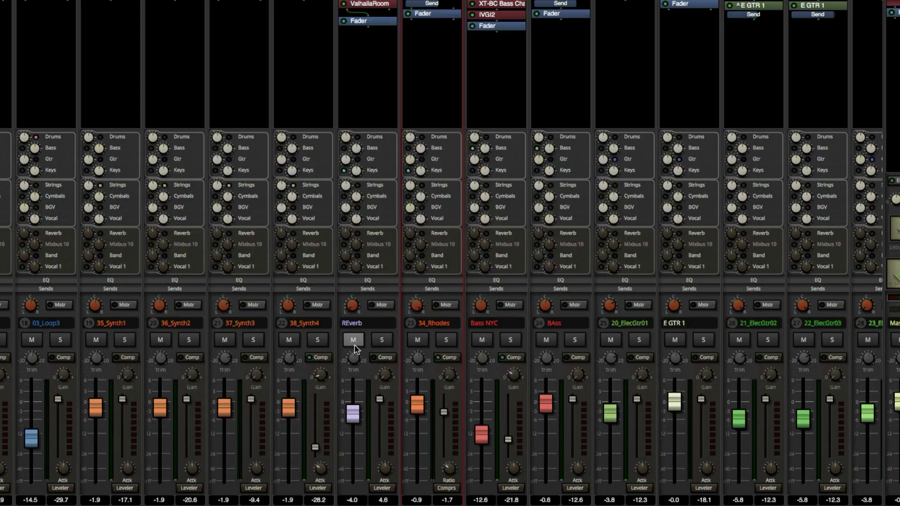
Solo the E GTR 1 bus, toggling its solo off and on once
scroll(355, 349, right, 5)
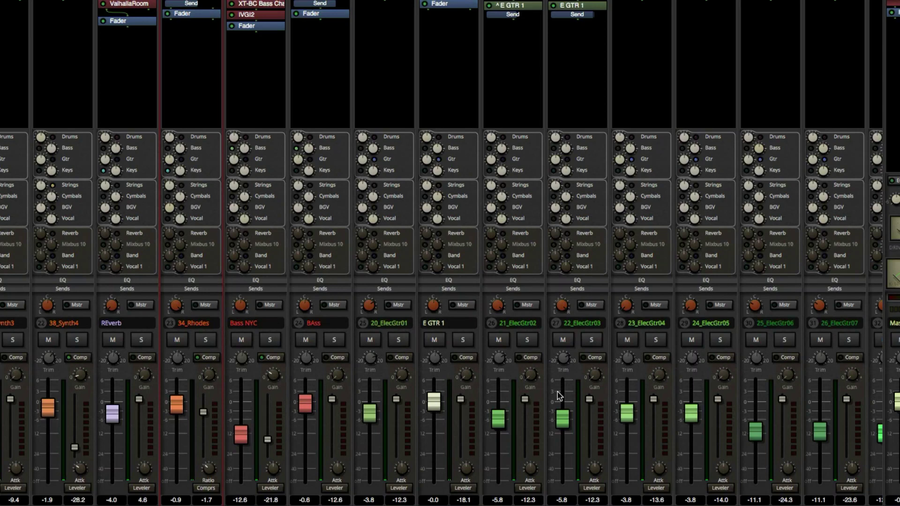
click(462, 345)
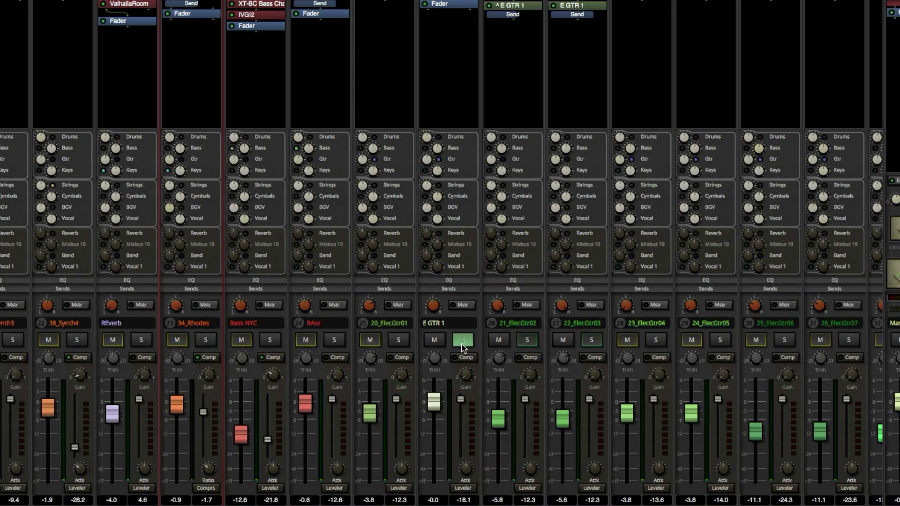
click(461, 346)
click(461, 346)
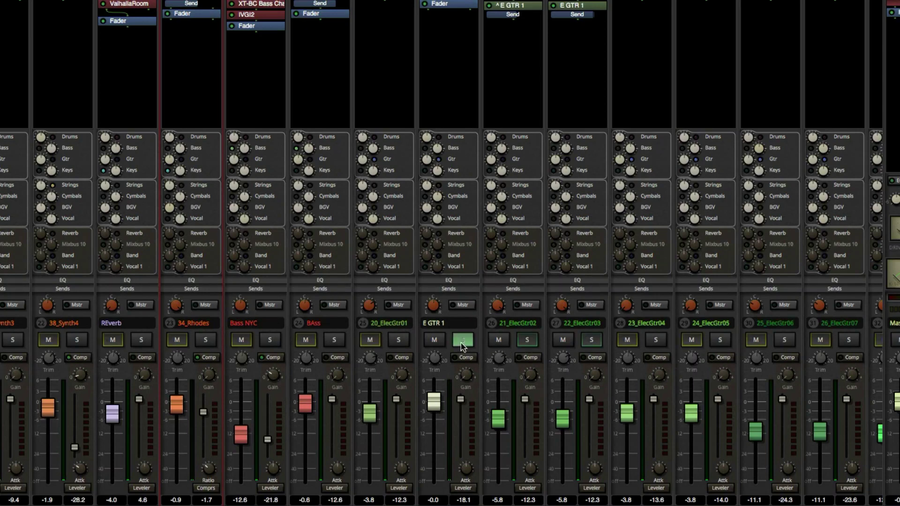
Mute the grouped tracks 21_ElecGtr02 and 22_ElecGtr03 while E GTR 1 is soloed, try soloing them, and unmute them
click(498, 340)
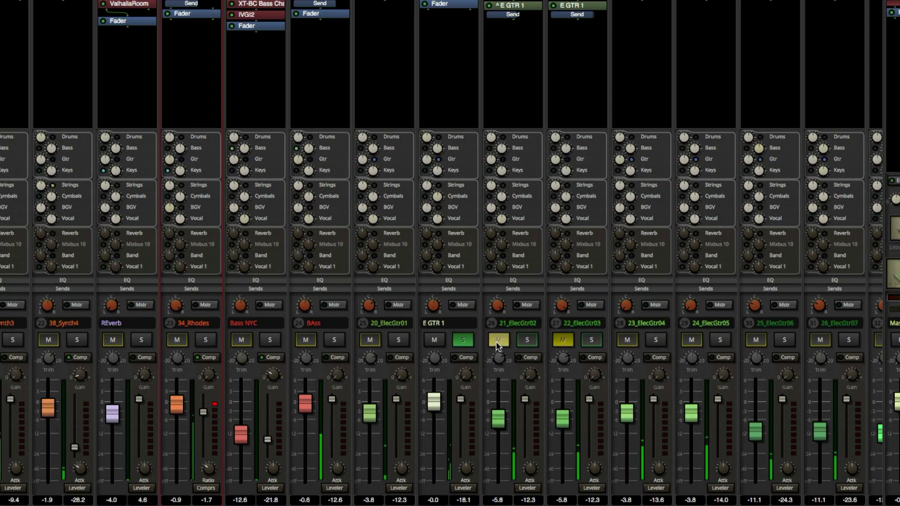
click(526, 341)
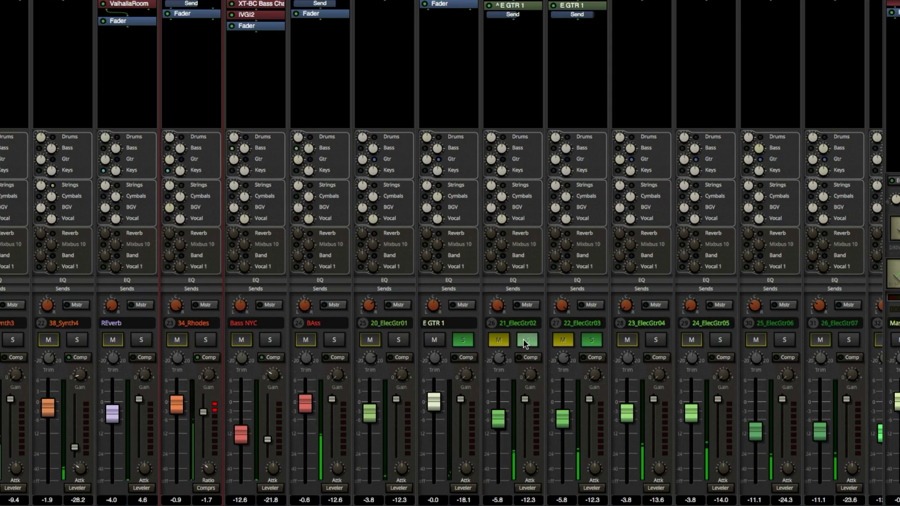
click(499, 341)
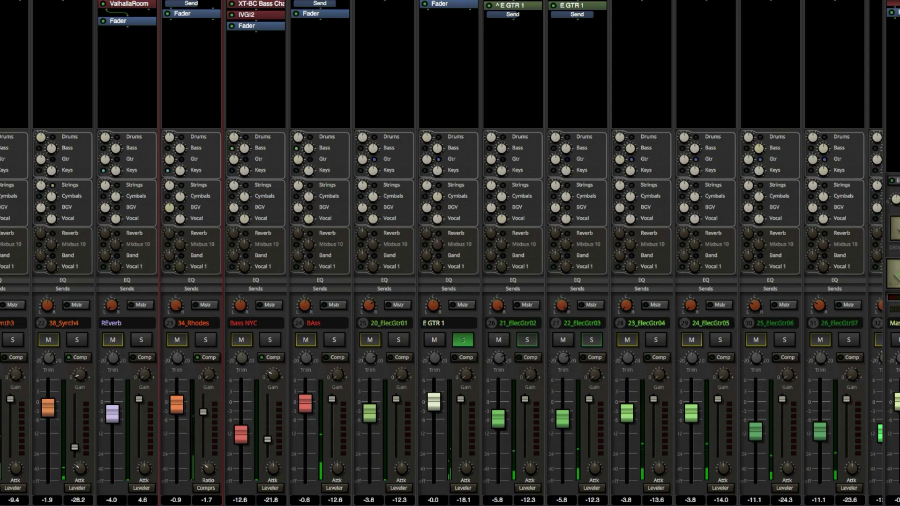
Enable "Soloing overrides muting" in the mixer preferences
key(super+comma)
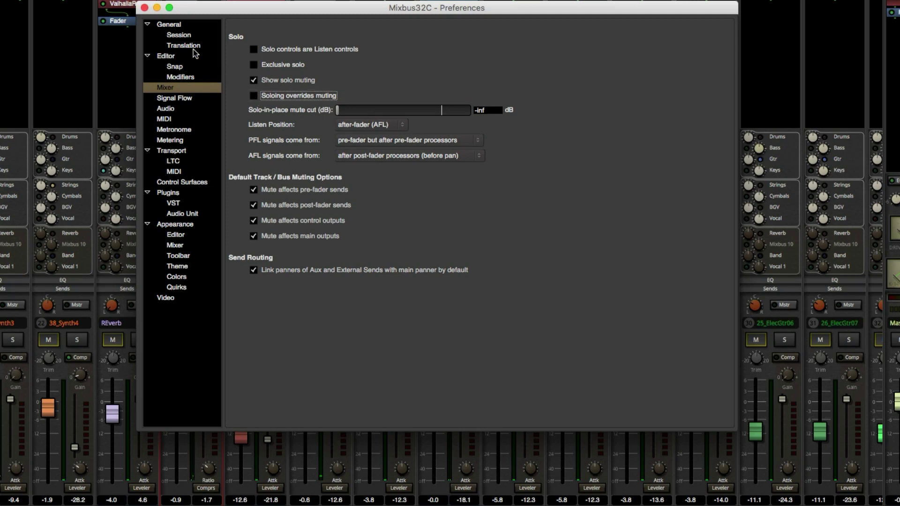
click(253, 98)
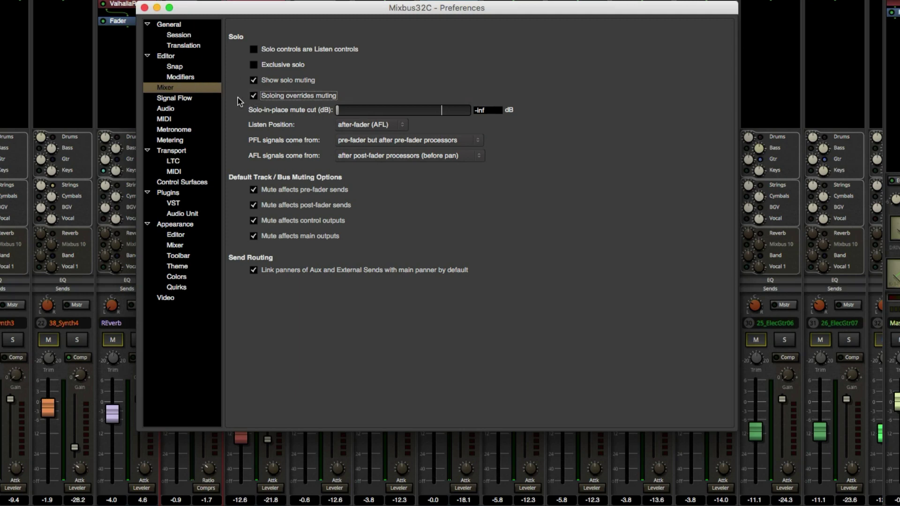
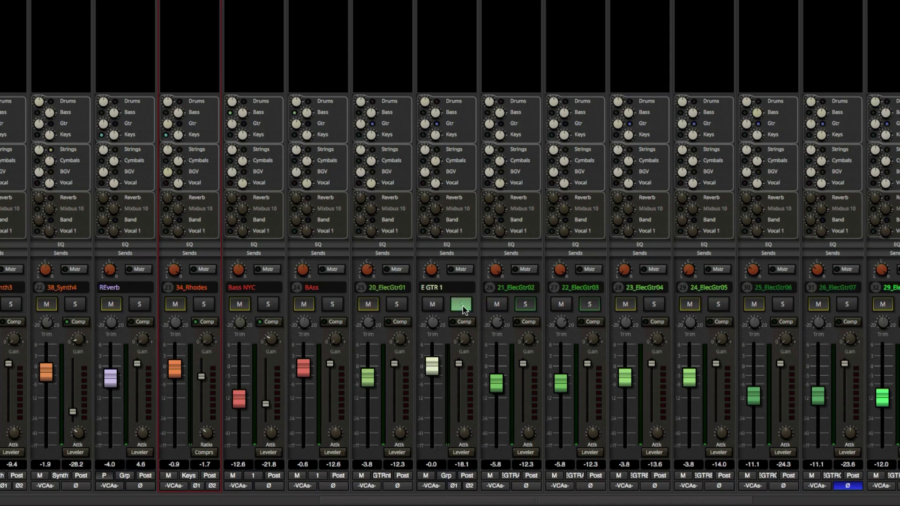
Solo and unsolo the BAss track, and disable "Exclusive solo" in the mixer preferences
click(338, 309)
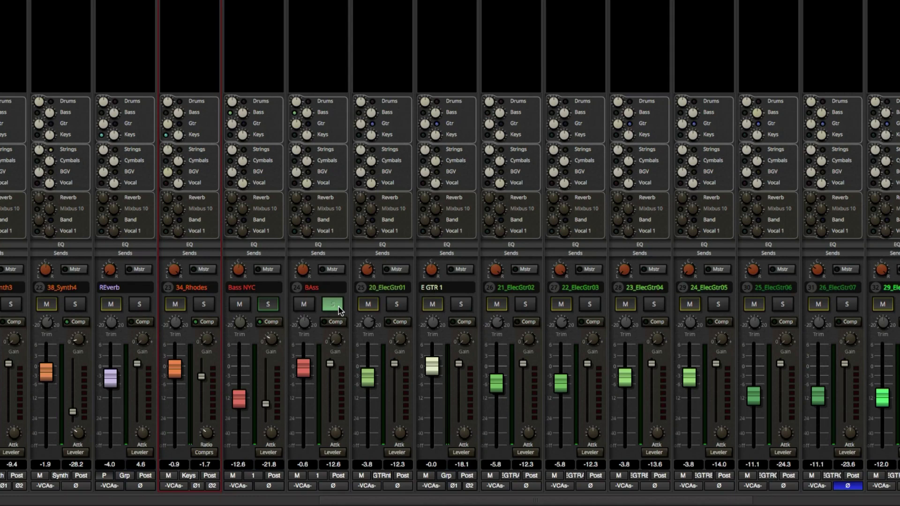
click(334, 307)
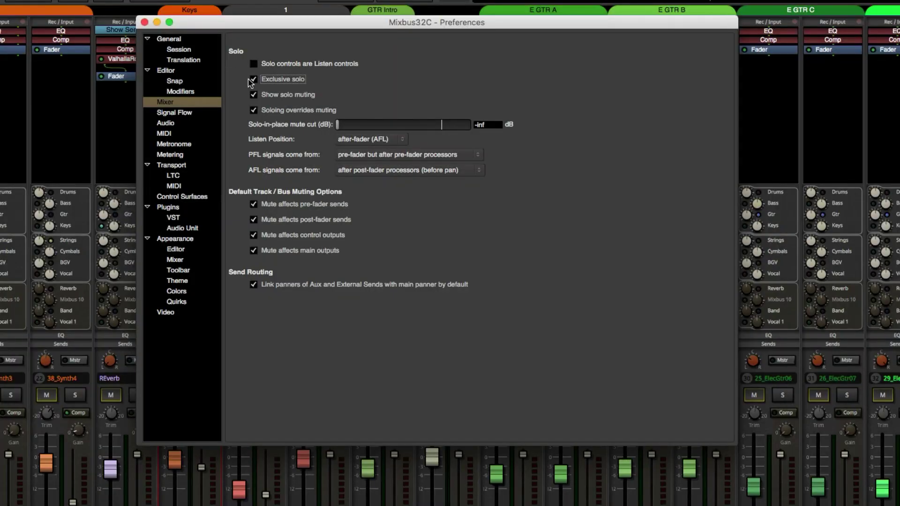
click(253, 80)
click(145, 23)
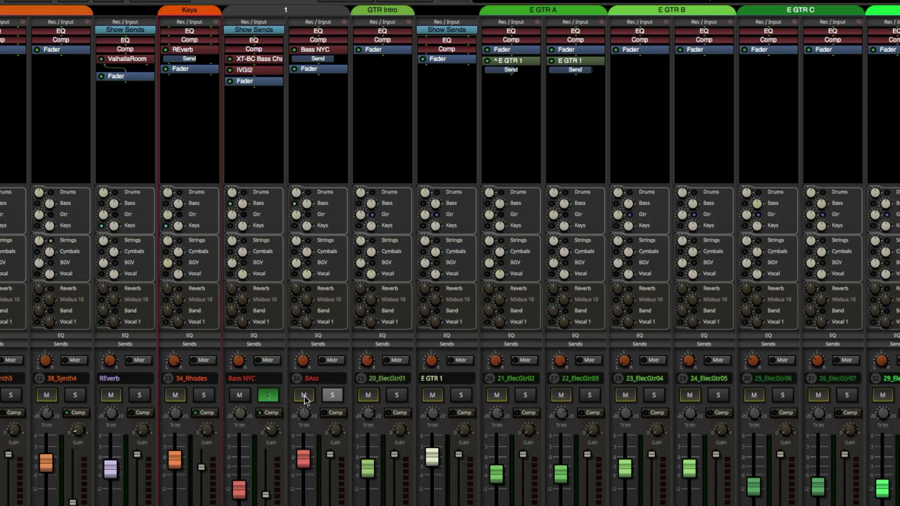
Solo Bass NYC, BAss, 34_Rhodes, REverb and the grouped synth tracks together, and mute the REverb bus
click(268, 395)
click(332, 395)
click(268, 395)
click(204, 395)
click(139, 396)
click(111, 395)
click(78, 396)
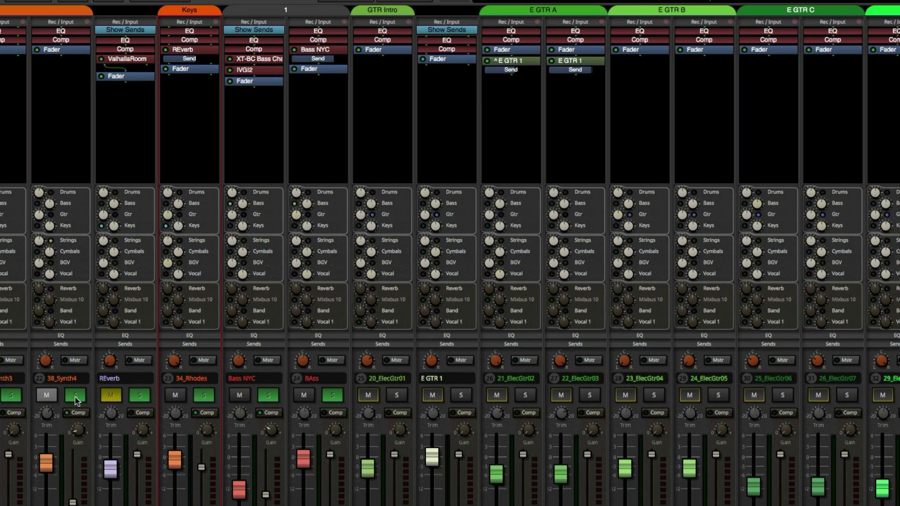
Re-enable "Exclusive solo" in the mixer preferences and close the preferences
key(super+comma)
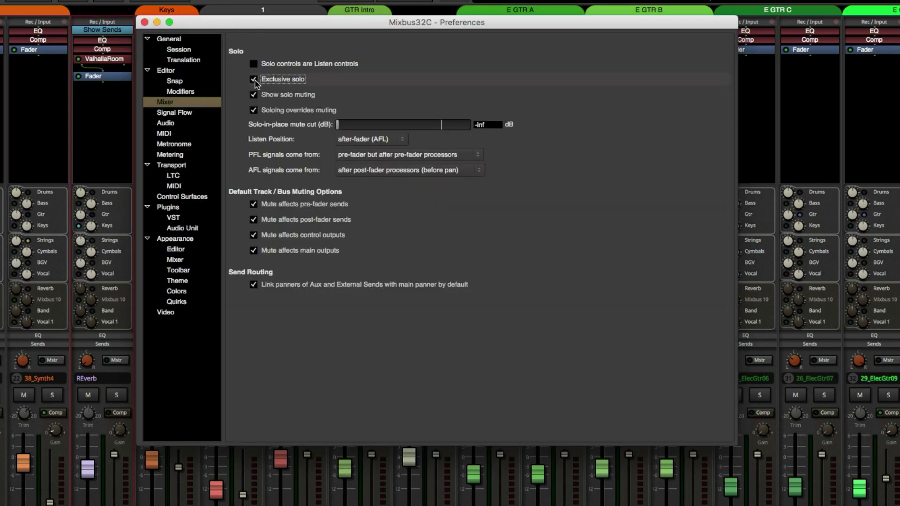
key(super+w)
Solo BAss, E GTR 1 and REverb one after another, release REverb, and solo the synth group from 38_Synth4
click(310, 398)
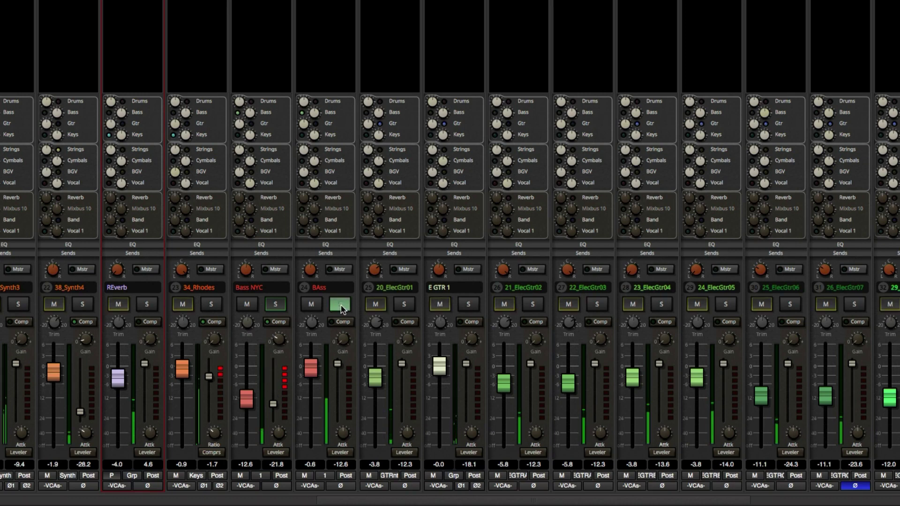
click(468, 305)
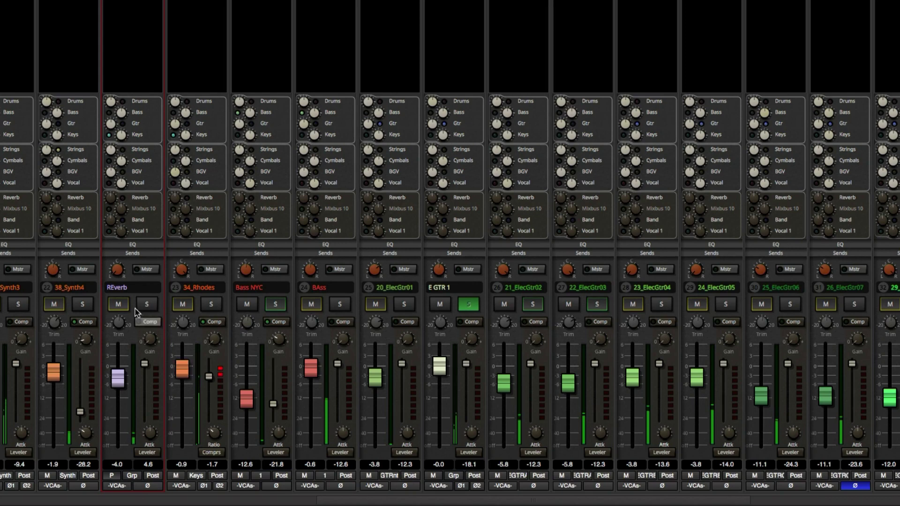
click(149, 306)
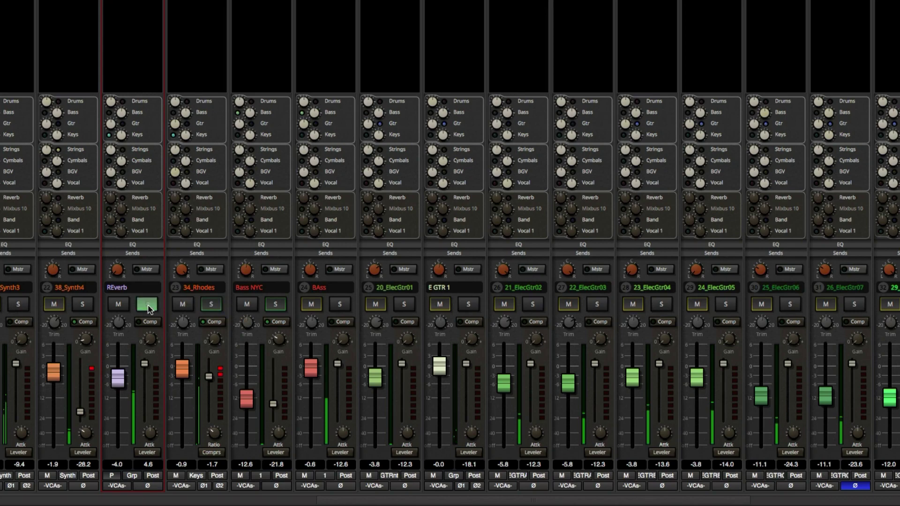
click(149, 307)
click(82, 304)
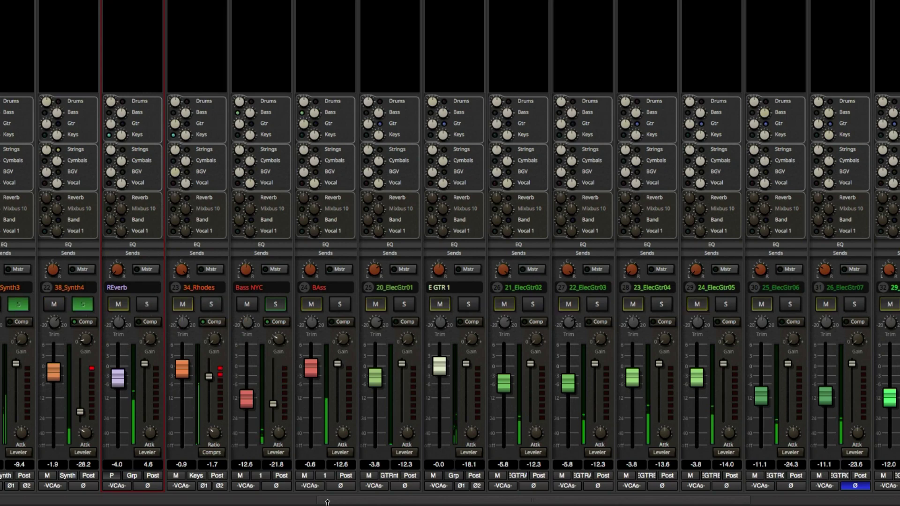
Solo the Cym Wash group from its 12_CymbalWash track, and switch the solo to the Drum Kit group from 08_HiHat3
drag(351, 502, 119, 501)
click(68, 305)
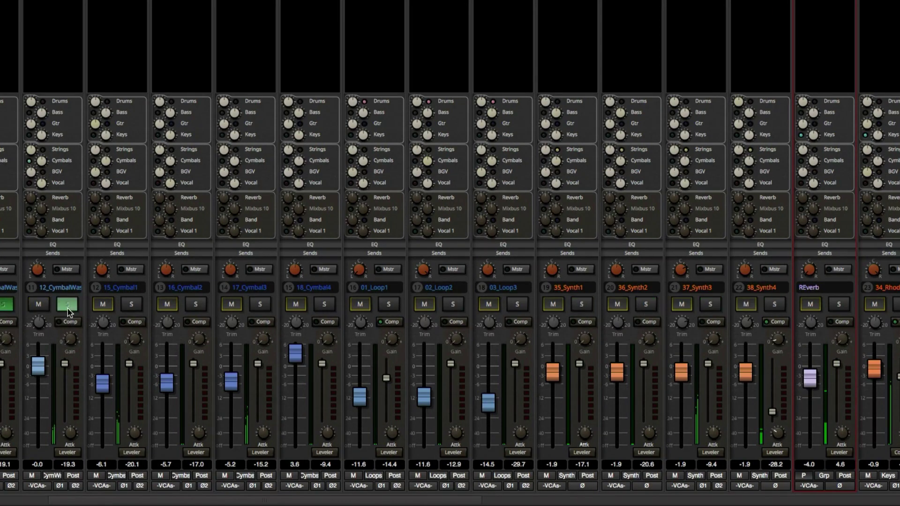
drag(265, 500, 79, 501)
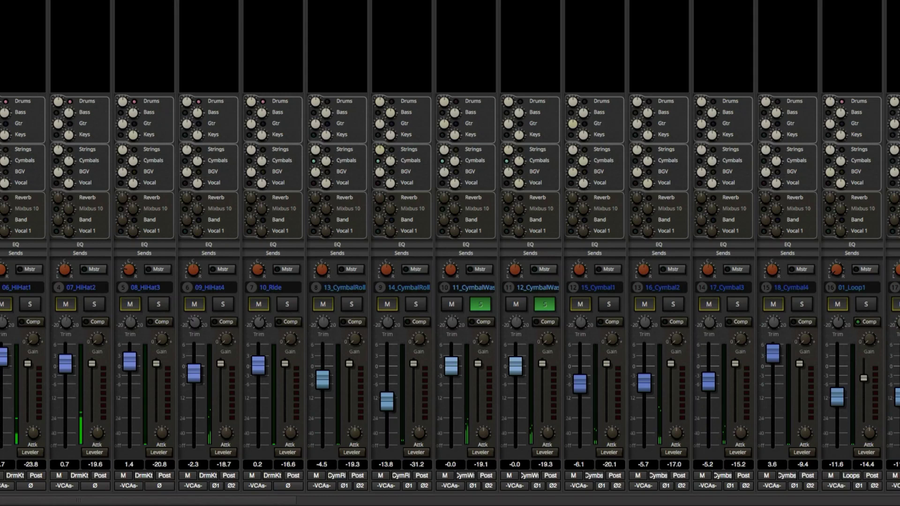
click(159, 304)
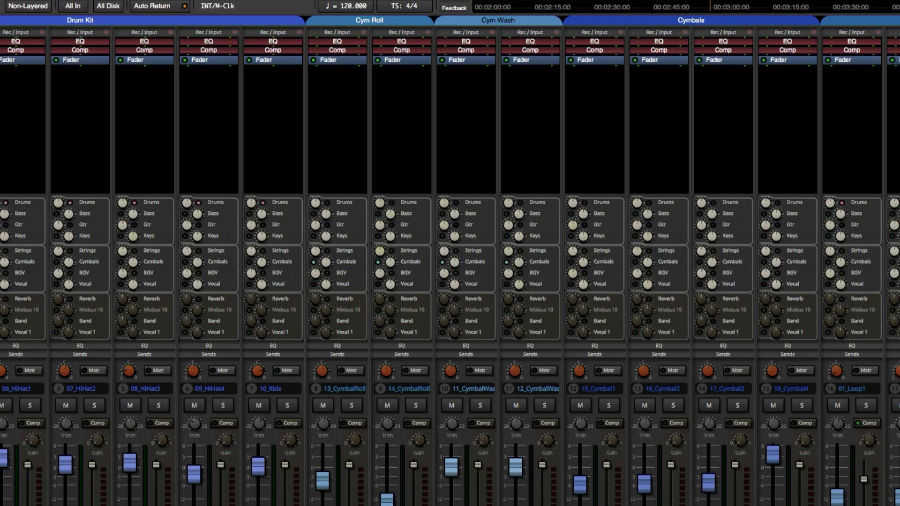
Toggle "Exclusive solo" in the mixer preferences and close the preferences
key(super+comma)
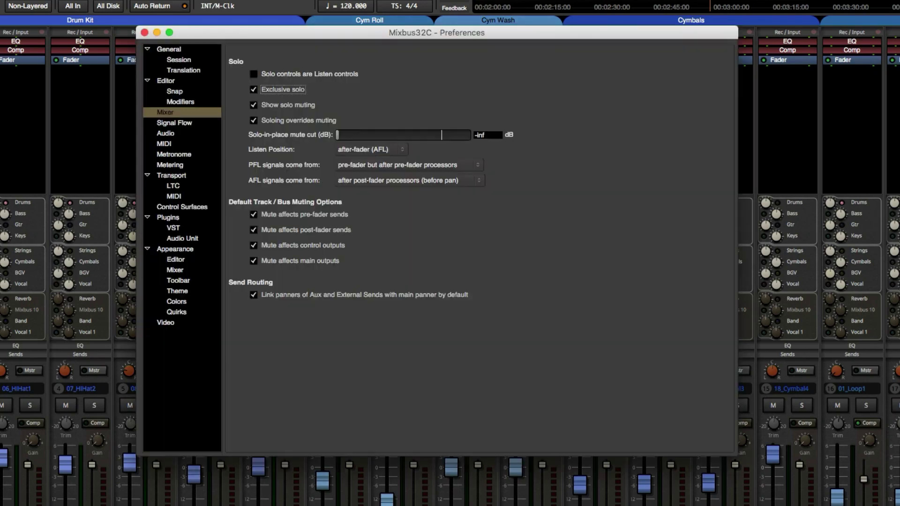
click(254, 90)
click(145, 33)
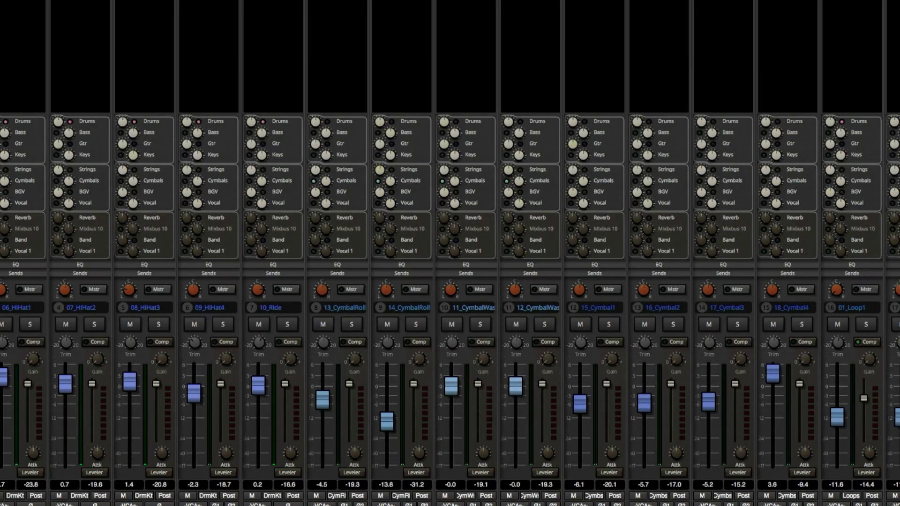
Solo the Drum Kit group, unsolo only its 10_Ride track, and undo both solo changes
drag(29, 324, 287, 324)
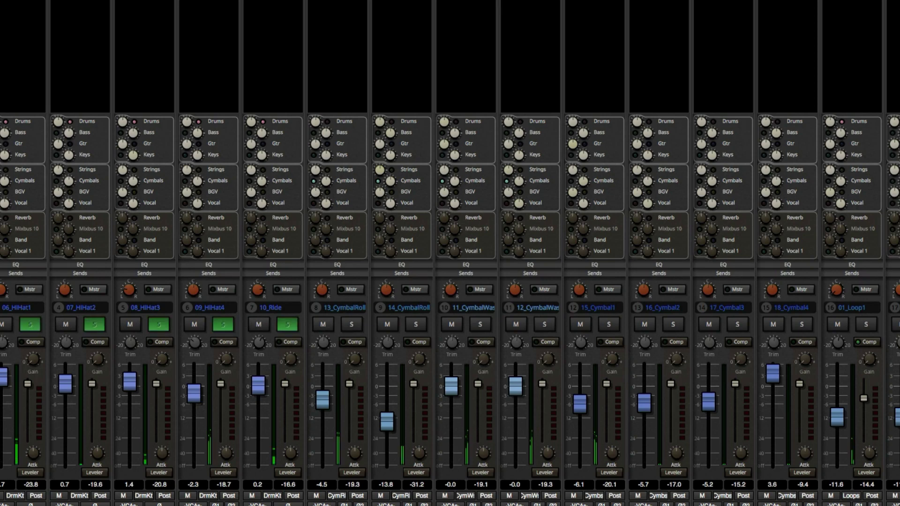
shift+super+click(287, 325)
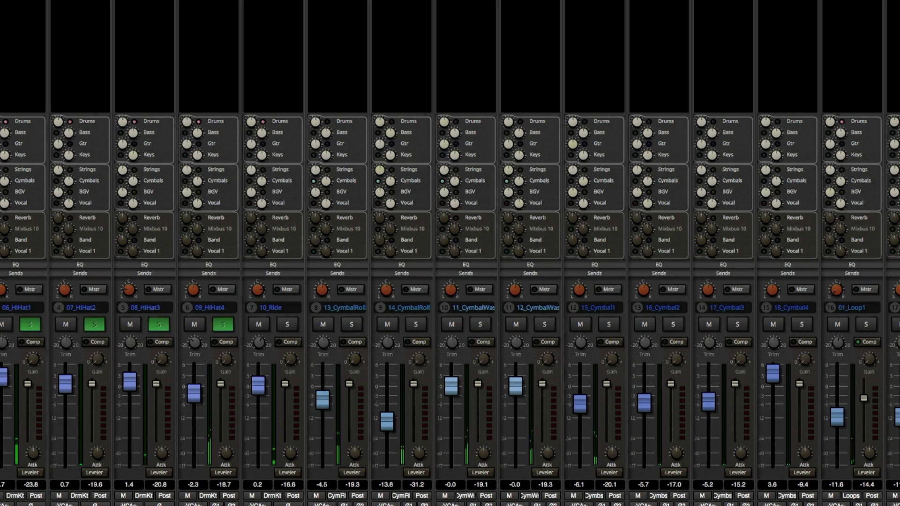
key(ctrl+z)
key(ctrl+z)
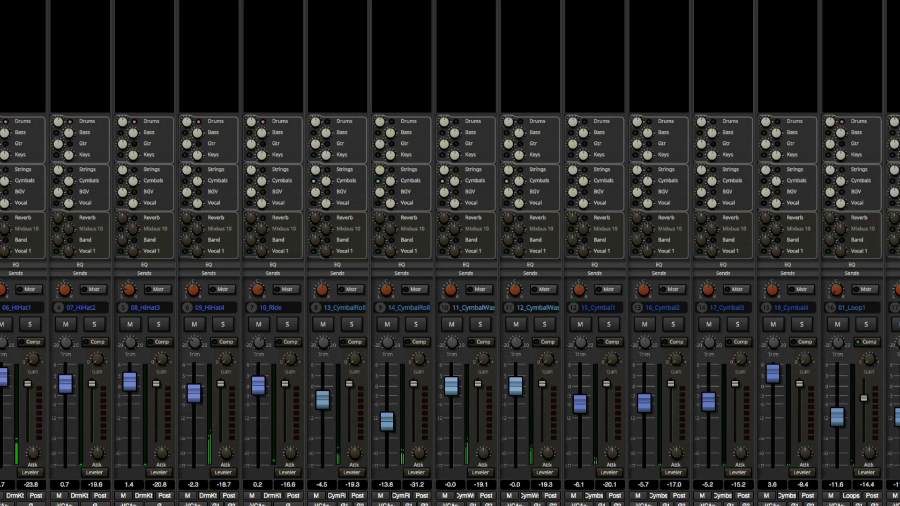
Redo and undo the Drum Kit group's solo twice
key(ctrl+r)
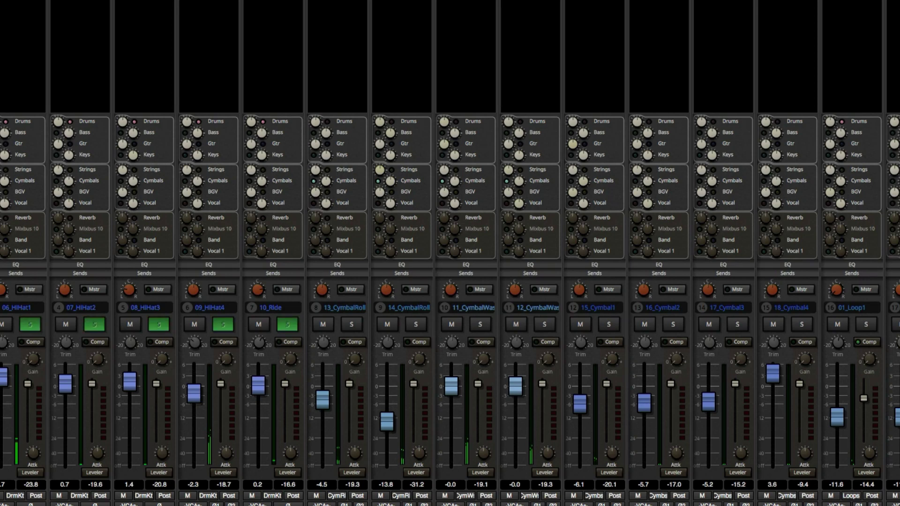
key(ctrl+z)
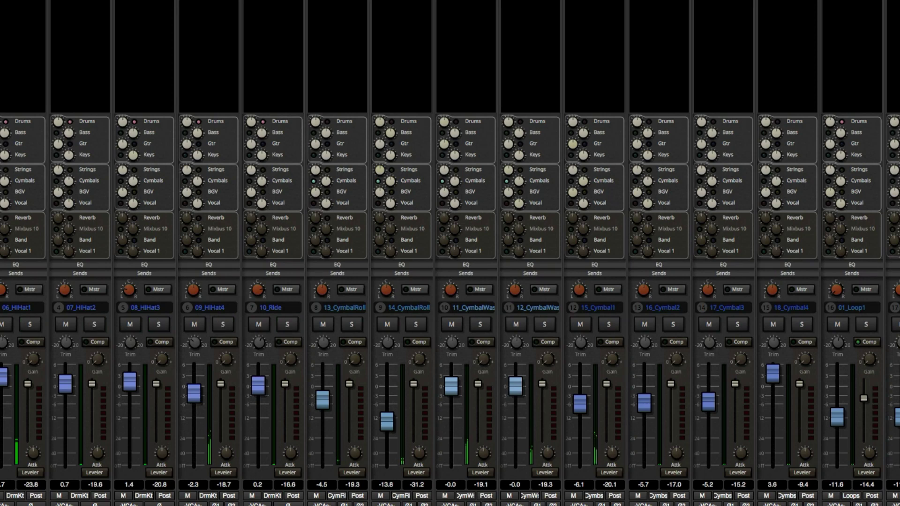
key(ctrl+r)
key(ctrl+z)
Solo and unsolo the grouped synth tracks twice from 35_Synth1
scroll(450, 253, right, 10)
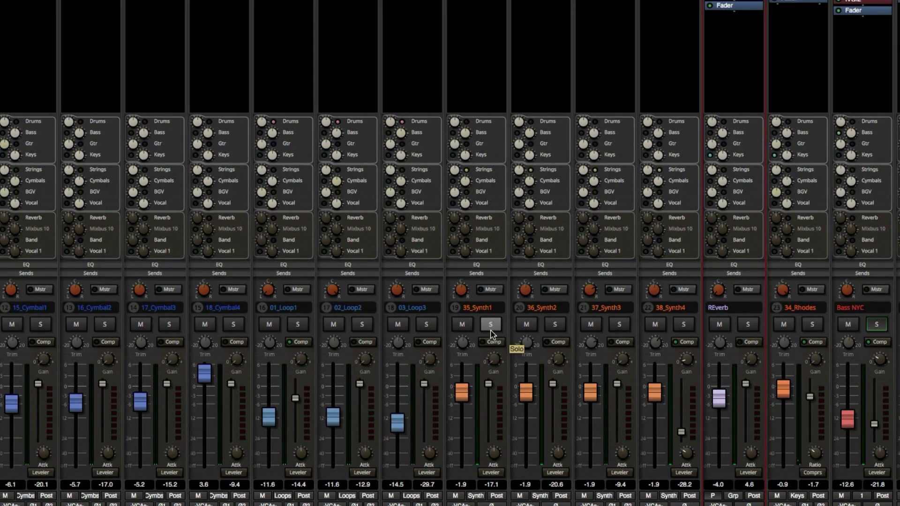
click(491, 326)
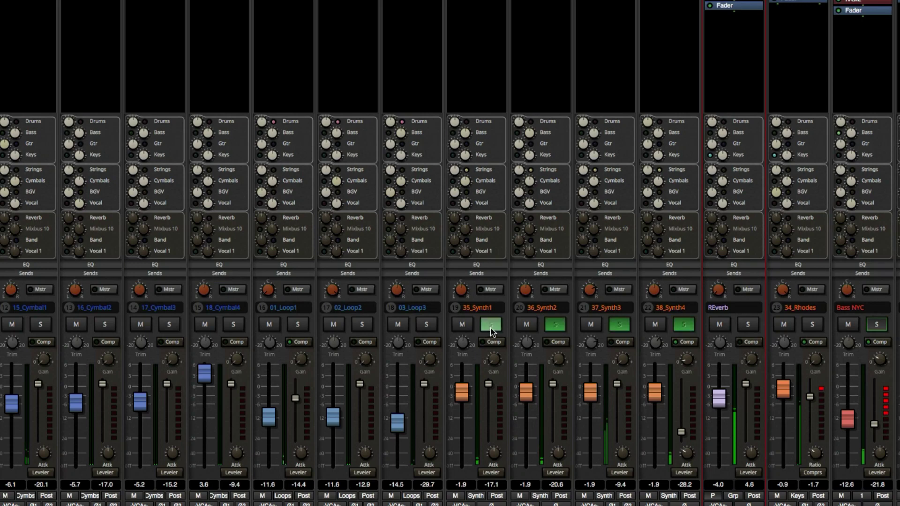
click(491, 326)
click(490, 325)
click(491, 326)
Solo and unsolo the grouped loop tracks twice from 01_Loop1, and do the same once with 34_Rhodes
click(298, 326)
click(299, 326)
click(299, 326)
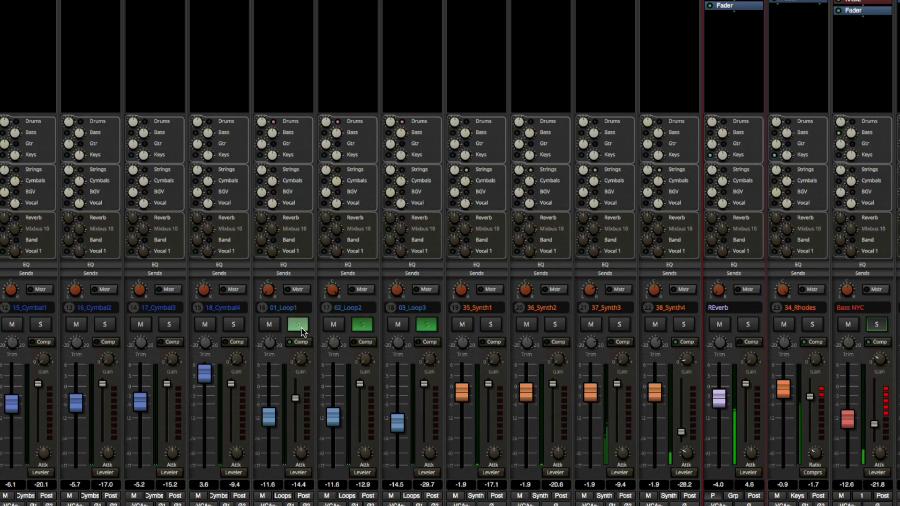
click(298, 326)
click(811, 326)
click(809, 328)
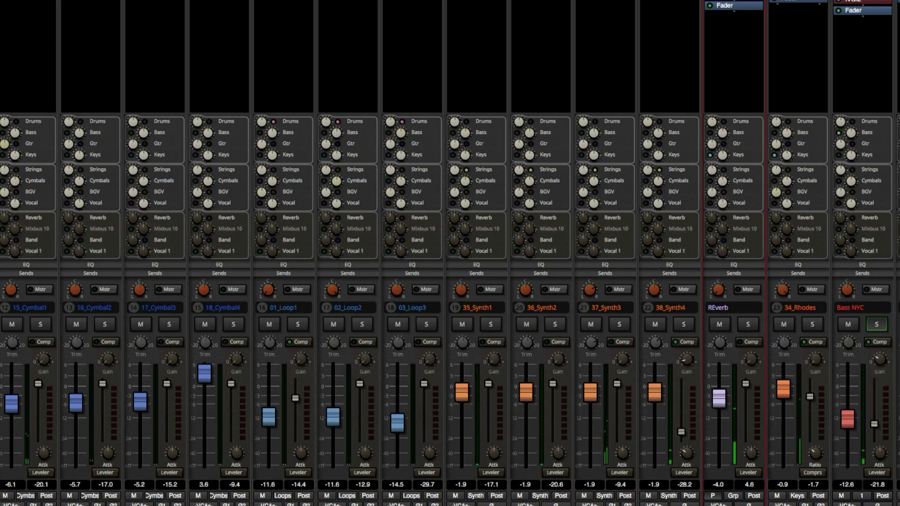
Review the solo options in the mixer preferences and close the preferences
key(alt+p)
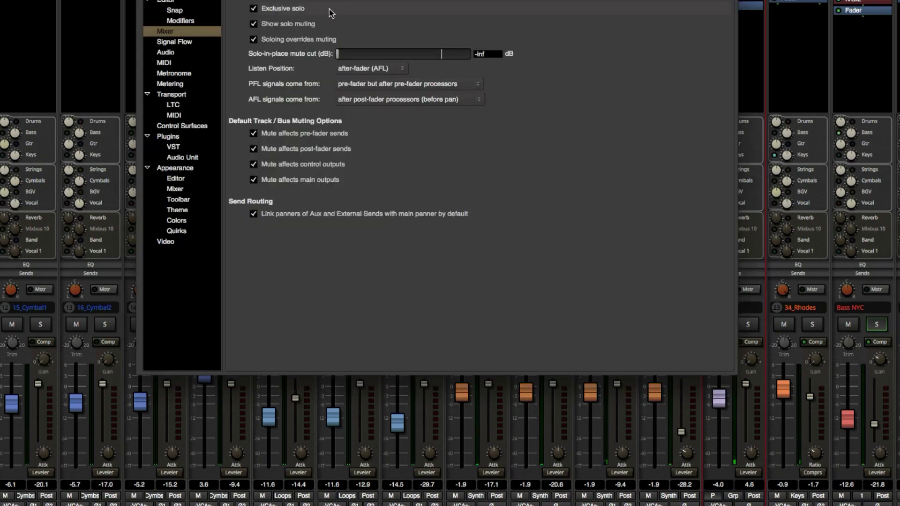
key(alt+p)
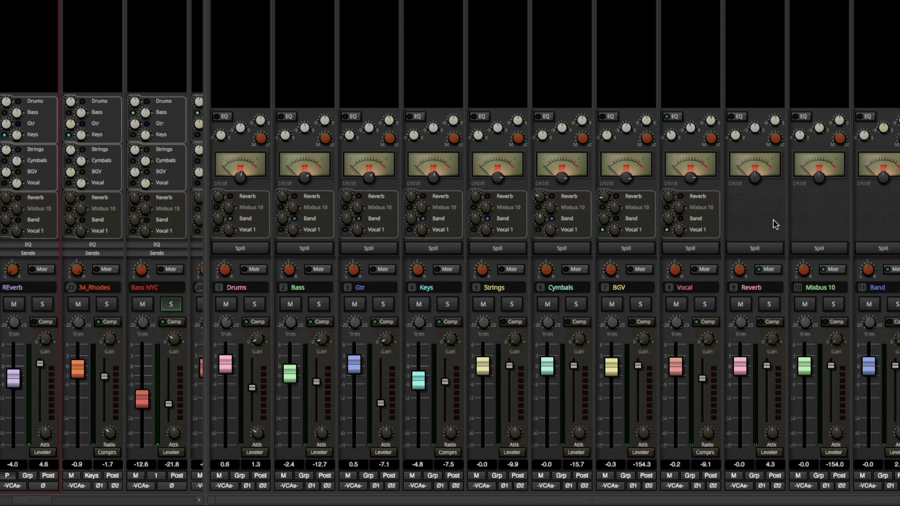
Solo the Drums mixbus and turn off its Solo Isolate option
click(255, 305)
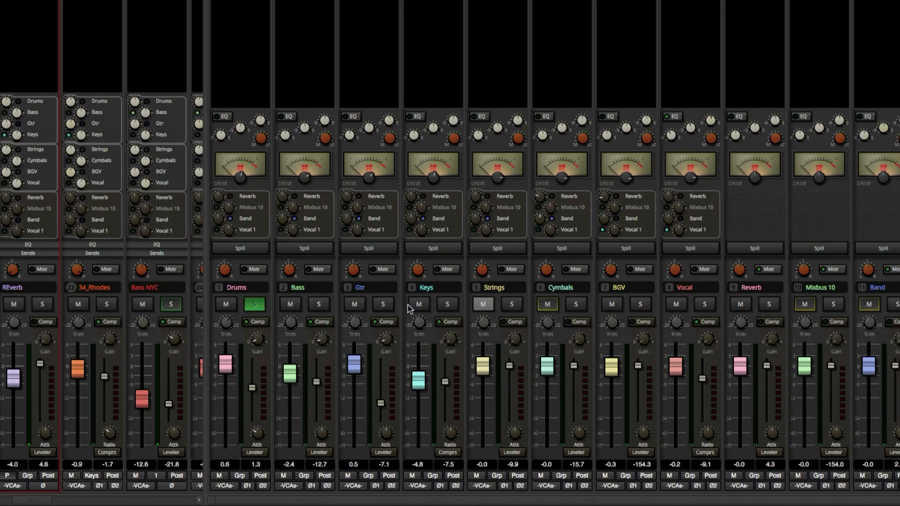
right_click(253, 304)
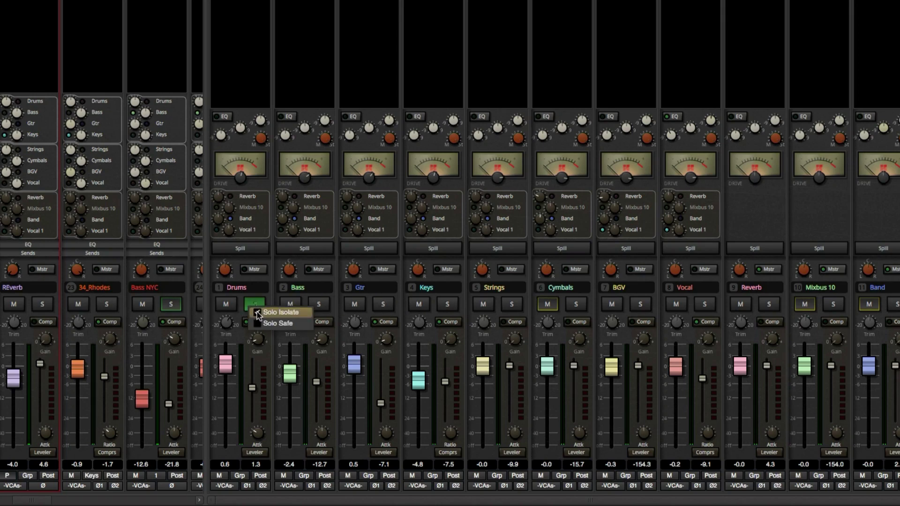
click(257, 317)
Turn off Solo Isolate on the Bass, Gtr, Keys and Strings mixbuses
right_click(326, 306)
click(342, 317)
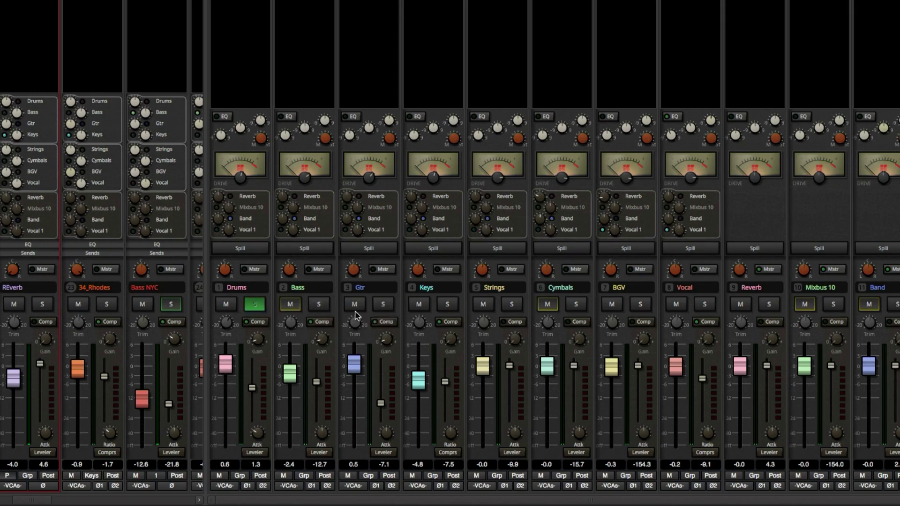
right_click(383, 308)
click(399, 319)
right_click(448, 305)
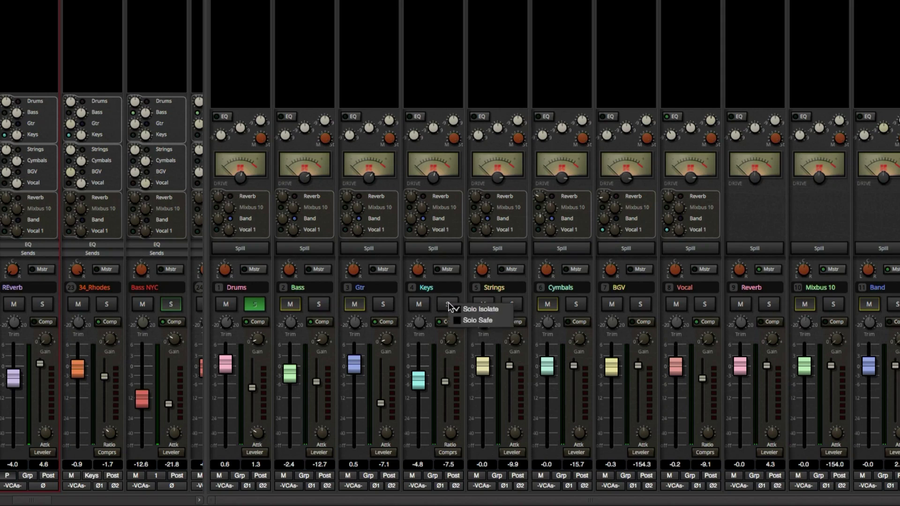
click(457, 310)
right_click(512, 304)
click(522, 310)
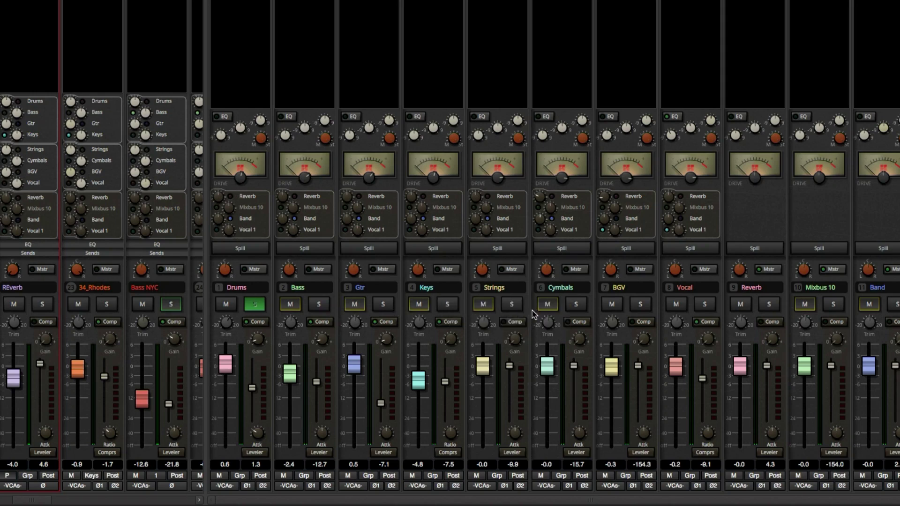
Check Solo Isolate on the Cymbals and Mixbus 10 buses, and turn it off on BGV, Vocal and Reverb
right_click(576, 309)
right_click(645, 306)
click(669, 310)
right_click(703, 305)
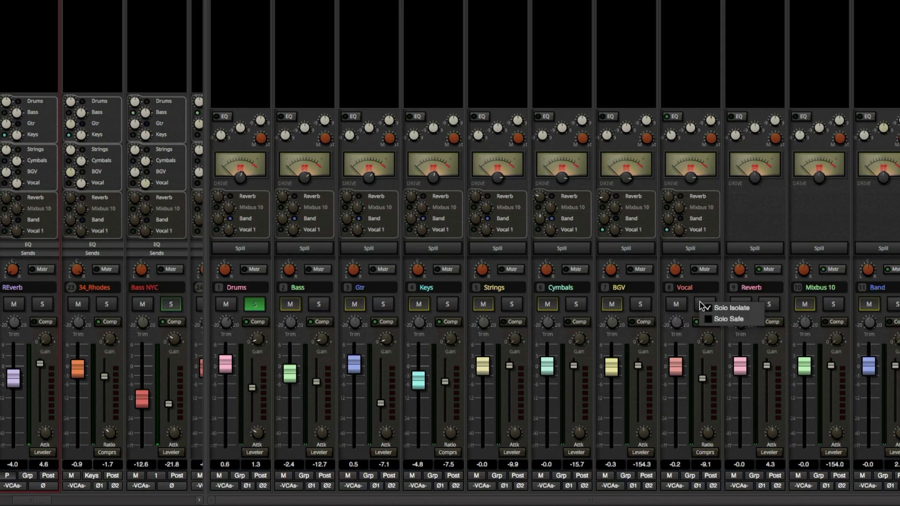
click(710, 309)
right_click(773, 305)
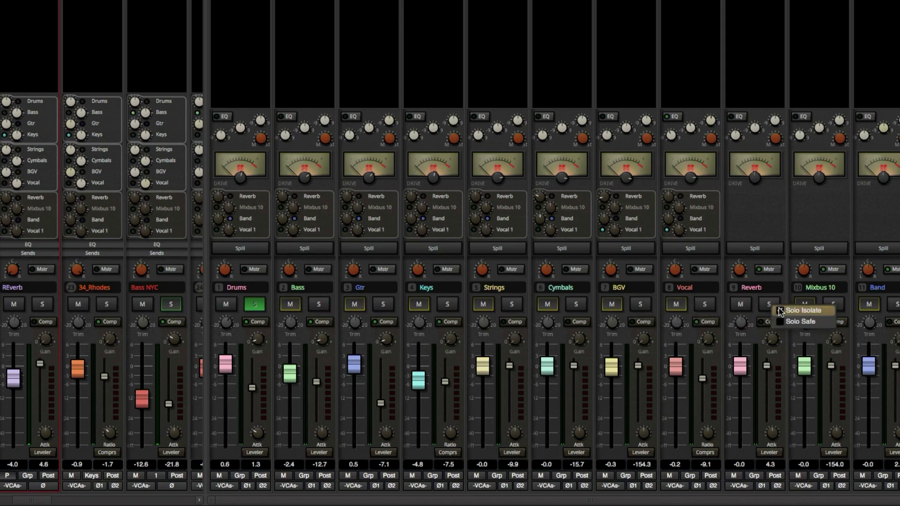
click(792, 309)
right_click(831, 309)
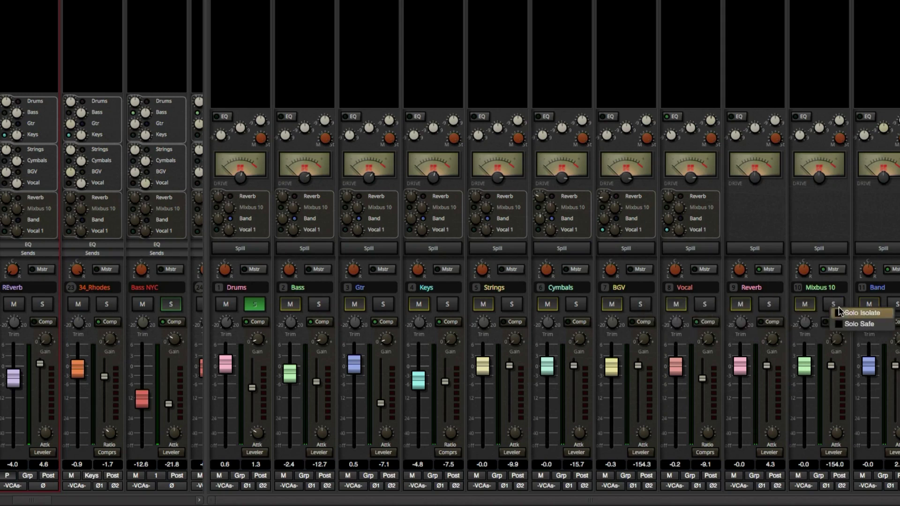
click(896, 304)
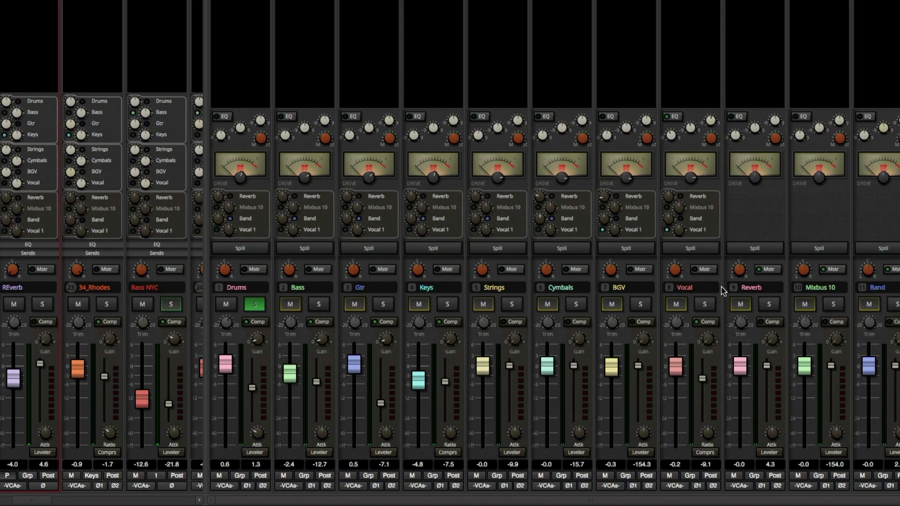
Check the Reverb mixbus's solo options and toggle the Drums mixbus solo to compare the playback
right_click(768, 305)
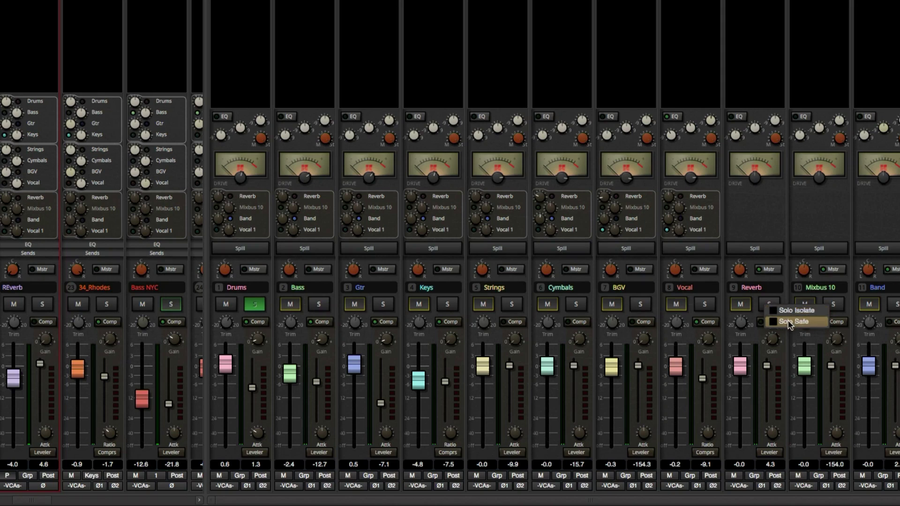
click(750, 229)
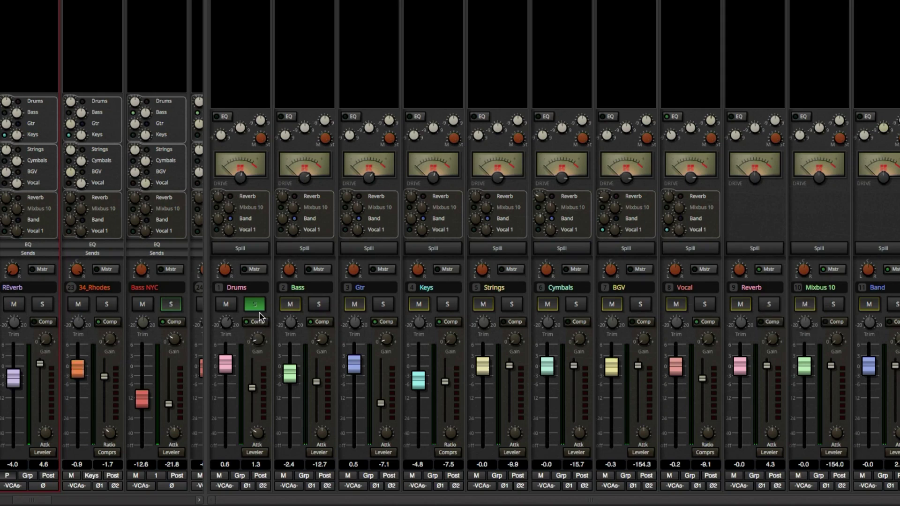
click(254, 305)
click(254, 306)
click(254, 305)
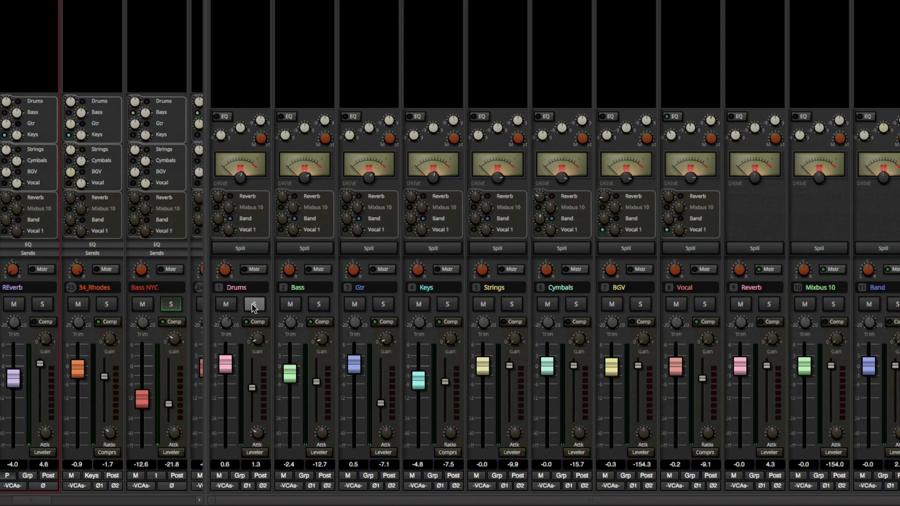
click(253, 306)
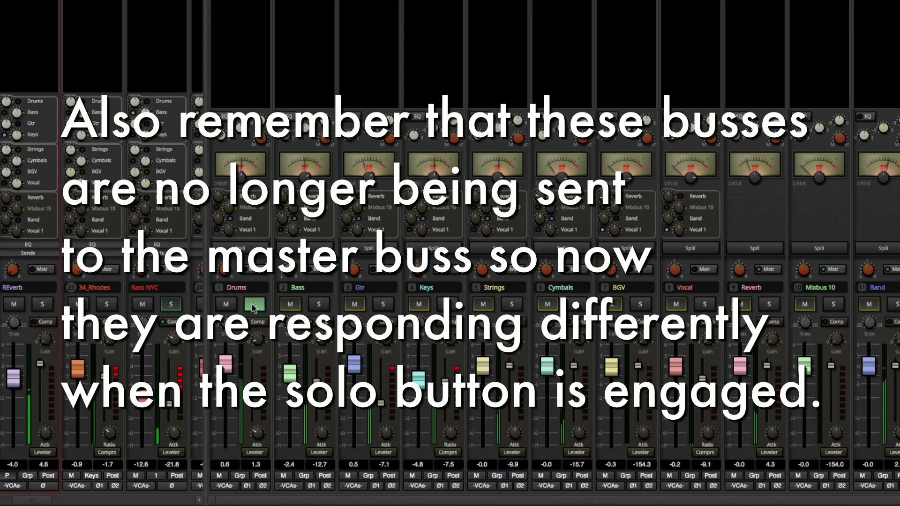
Audition the Bass and Drums mixbuses in solo one after the other, leaving neither soloed
click(254, 306)
click(320, 305)
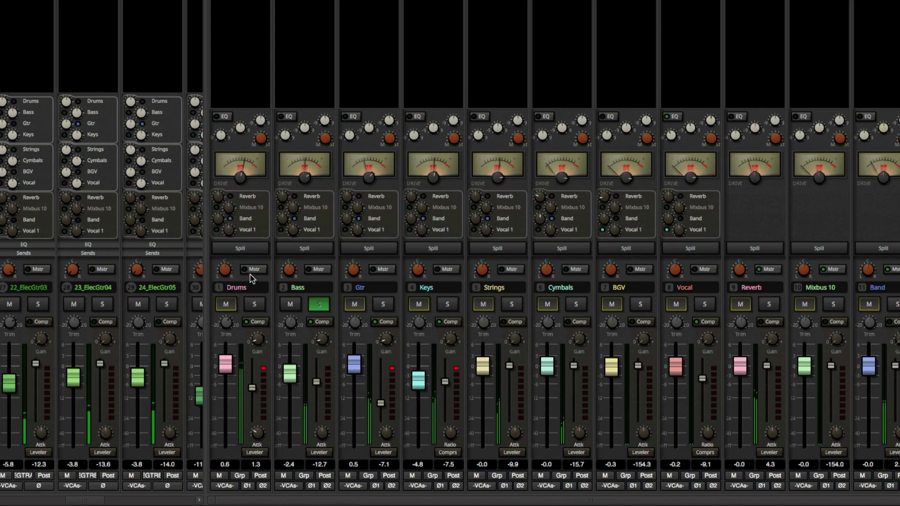
click(255, 304)
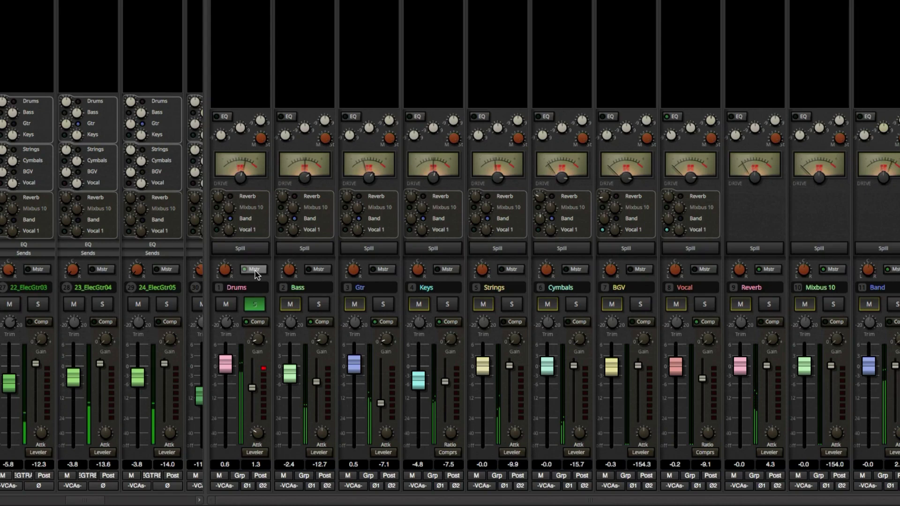
click(255, 305)
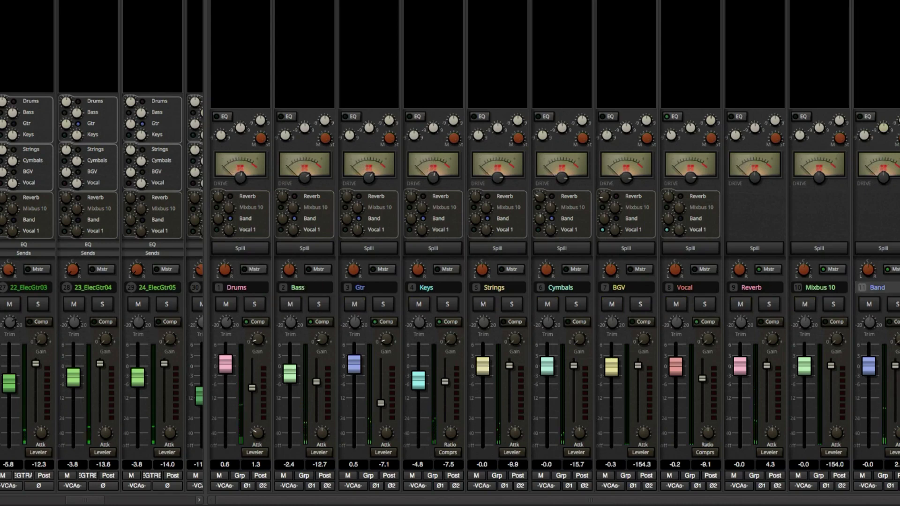
Solo the Band mixbus and select the Reverb mixbus strip
click(896, 305)
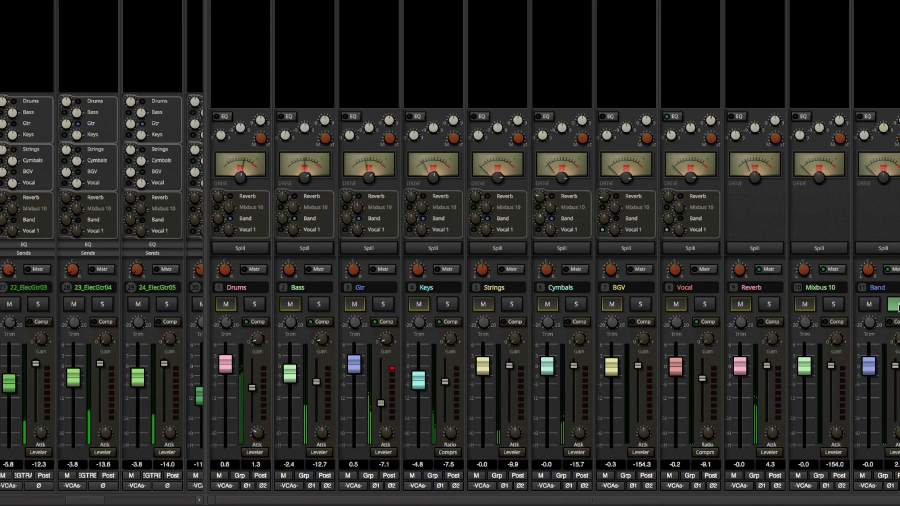
click(862, 218)
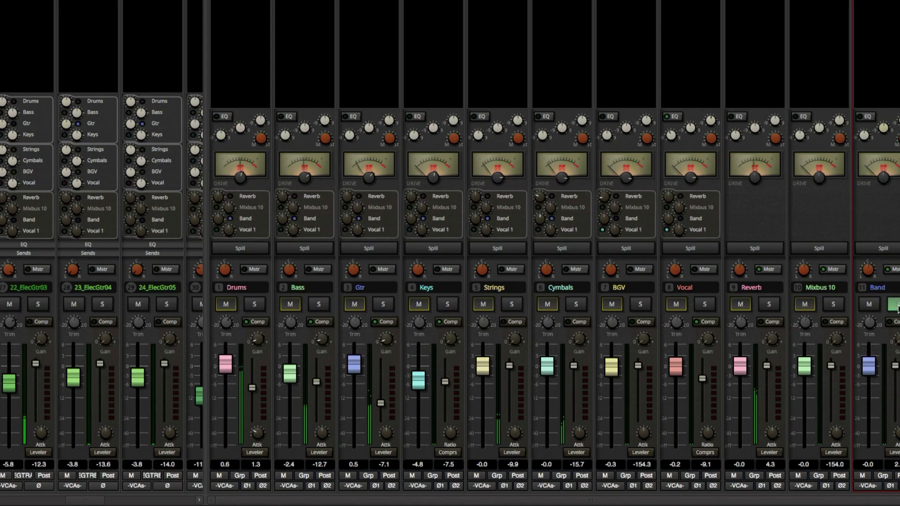
click(758, 228)
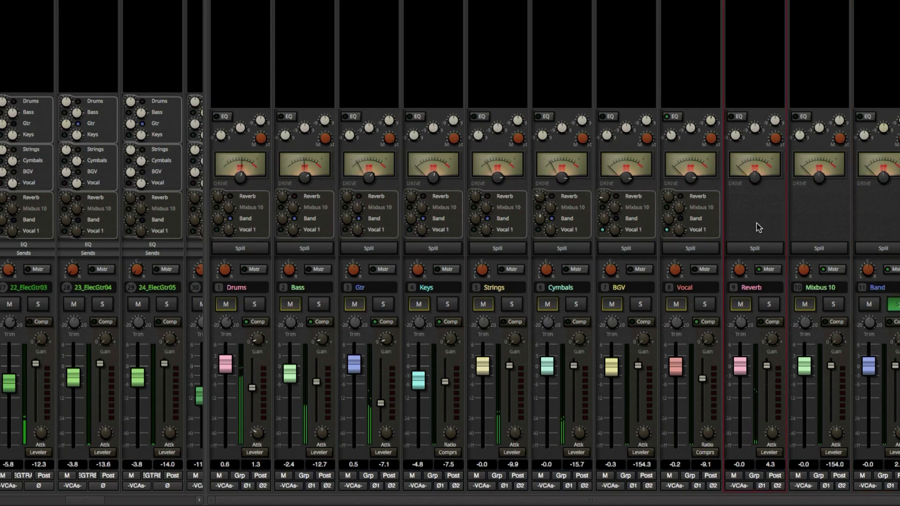
Turn on Solo Isolate on the Drums, Bass, Gtr, Keys and Strings mixbuses
right_click(256, 307)
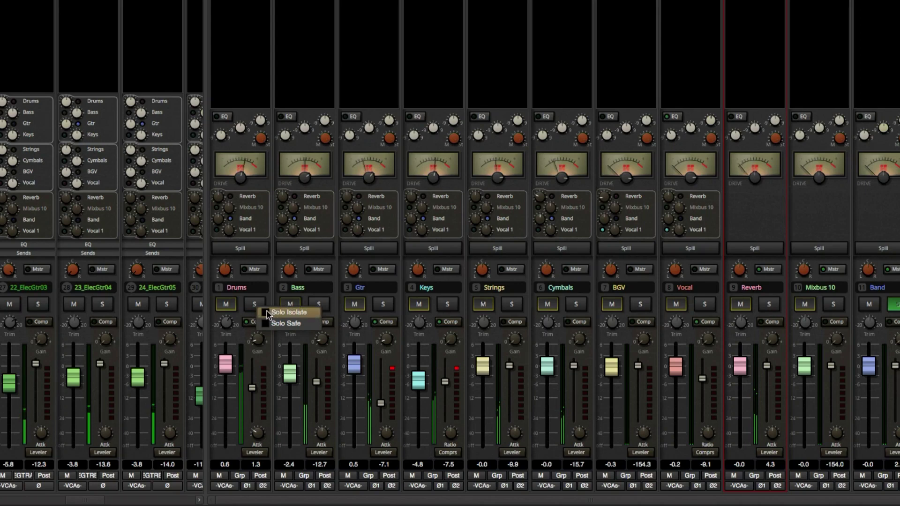
click(269, 313)
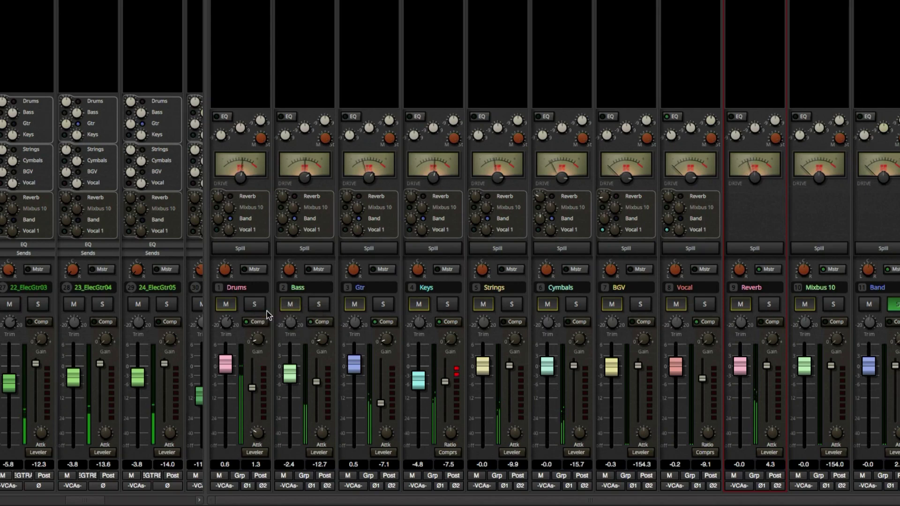
right_click(318, 304)
click(333, 309)
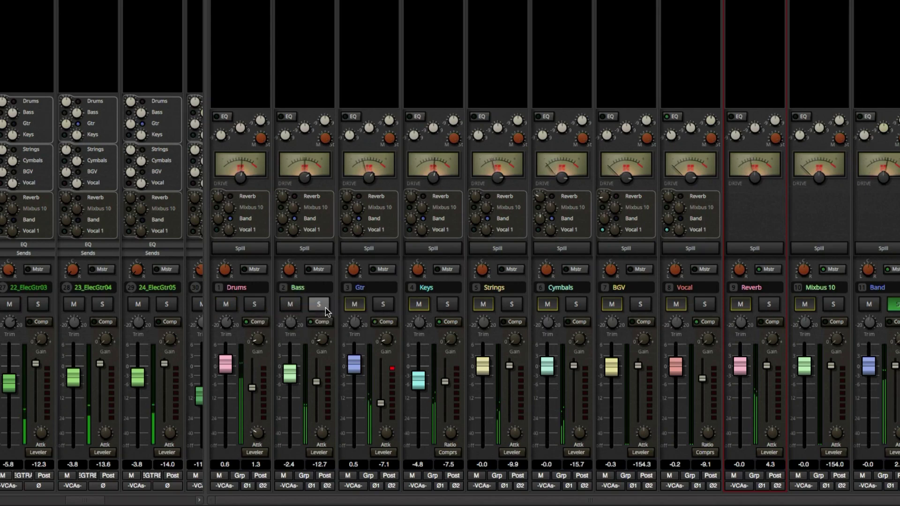
right_click(383, 304)
click(396, 308)
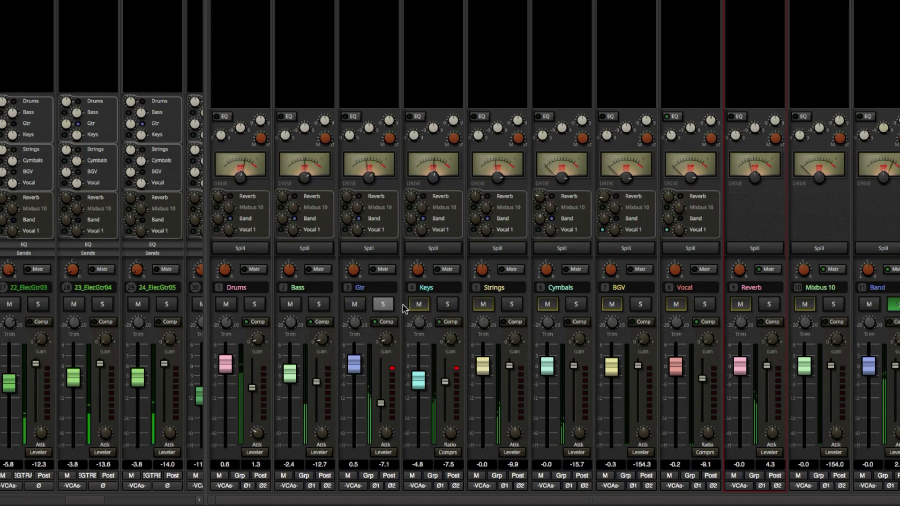
right_click(448, 305)
click(464, 308)
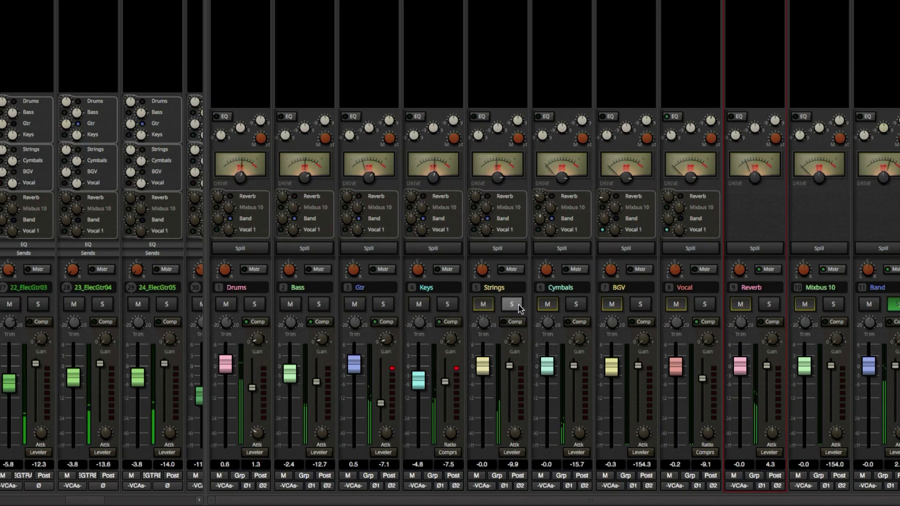
right_click(513, 305)
click(539, 311)
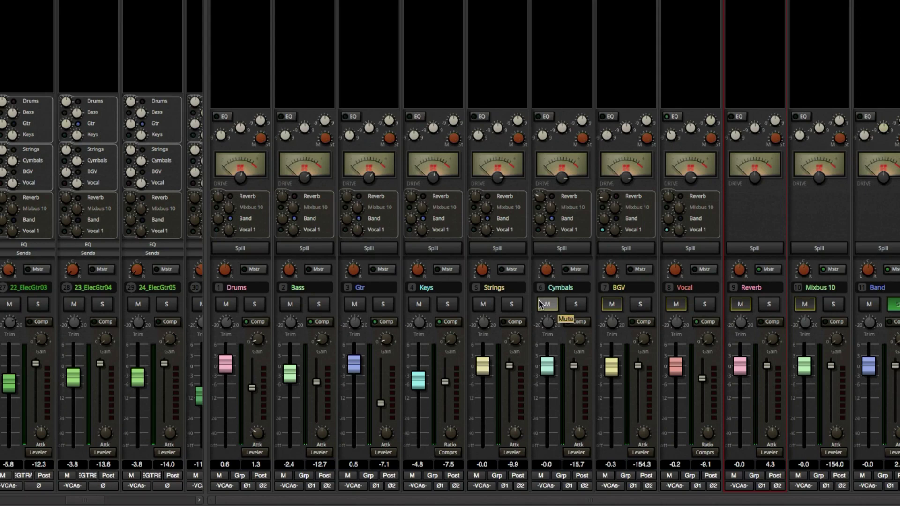
Clear the Band mixbus solo and briefly audition the Drums mixbus in solo
click(541, 305)
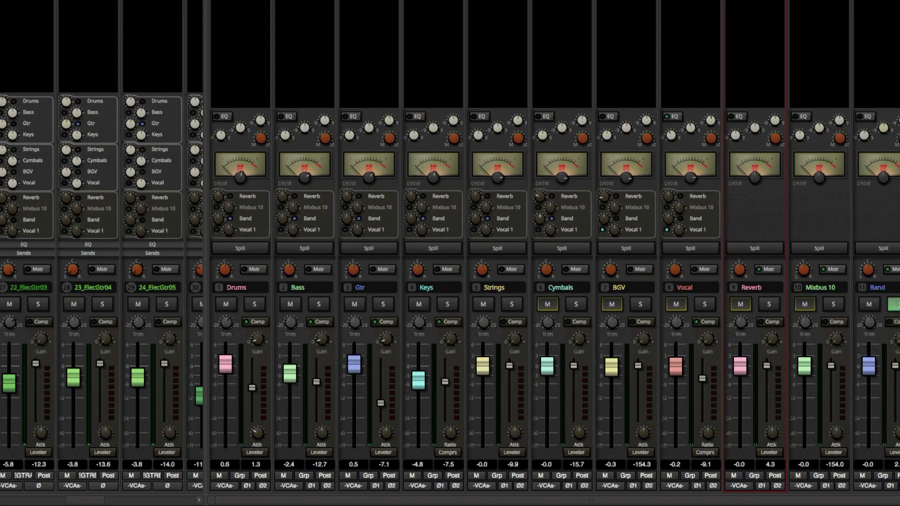
click(895, 305)
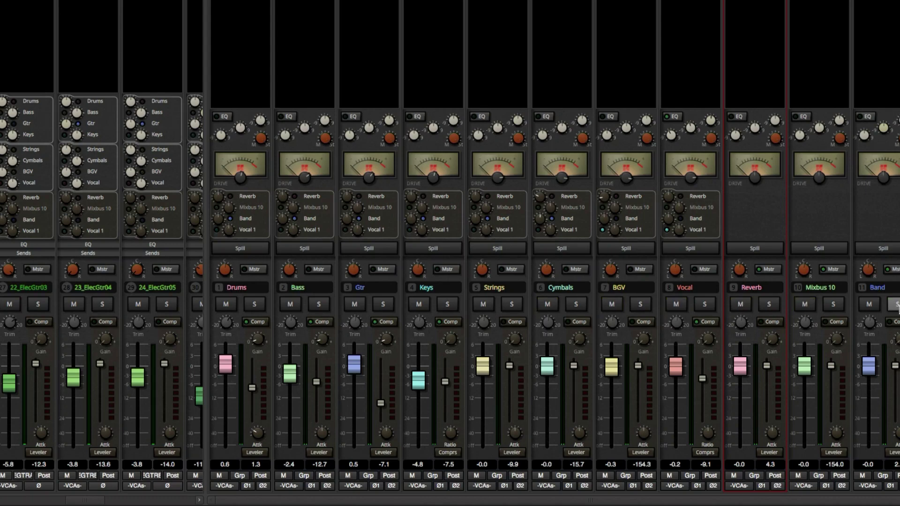
click(255, 309)
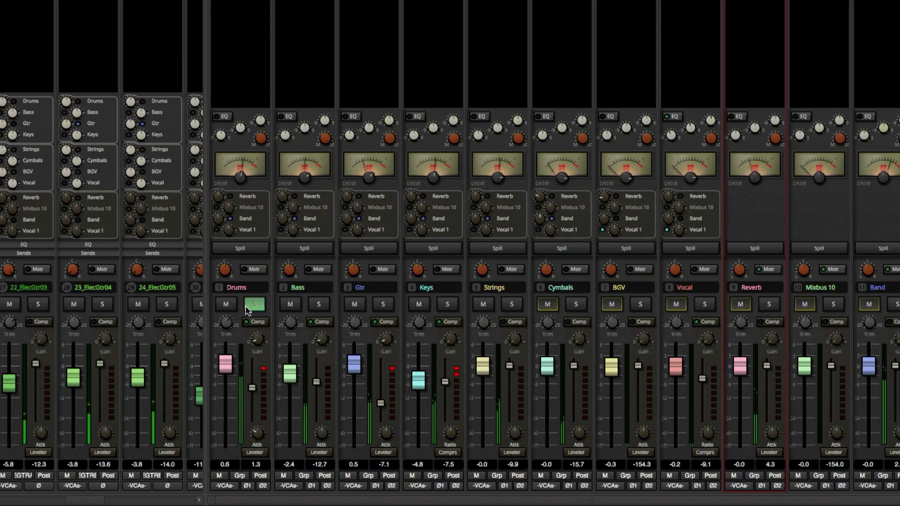
click(253, 306)
Check the Drums mixbus's solo options and review the solo settings in the mixer preferences
right_click(254, 305)
key(Escape)
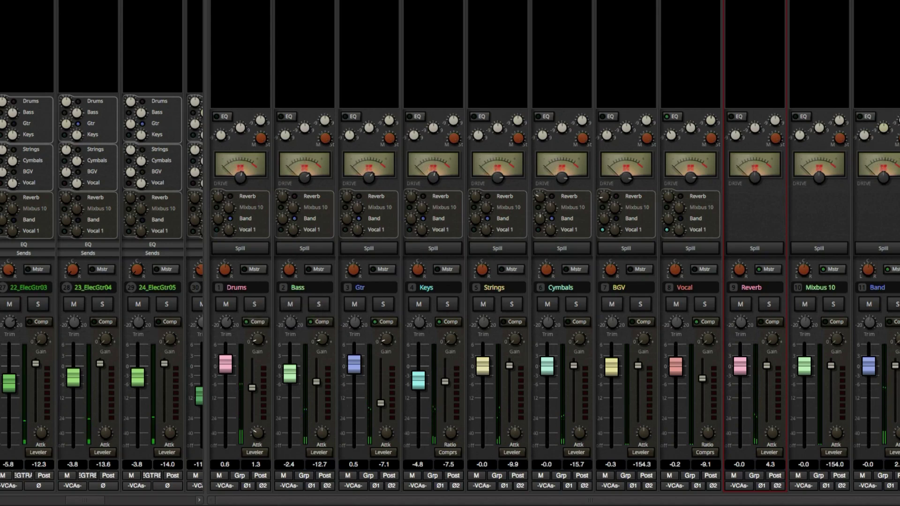
key(super+comma)
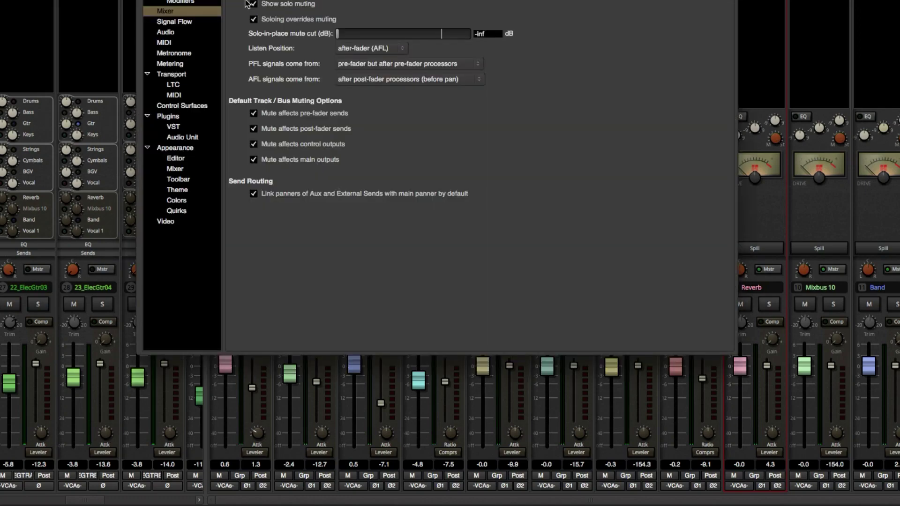
key(super+w)
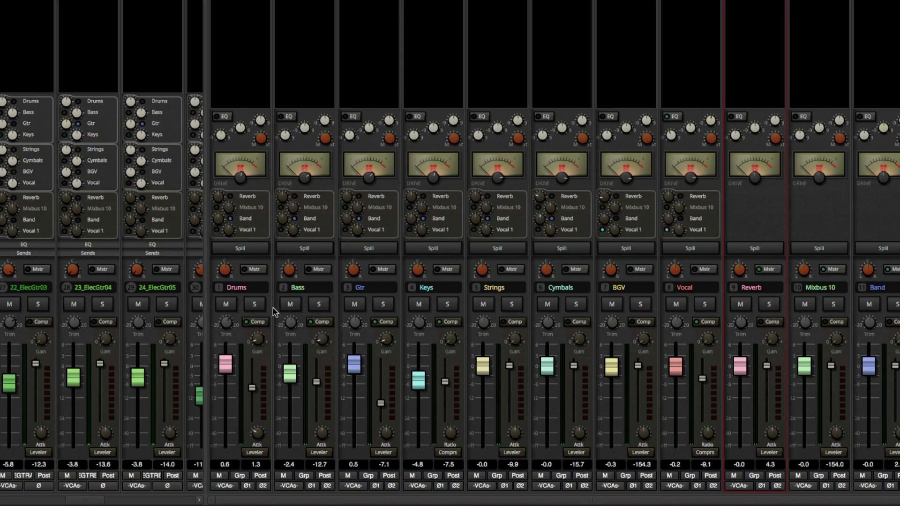
Solo the Drums mixbus and turn off Solo Isolate on the Bass, Gtr, Keys and Strings mixbuses
click(255, 305)
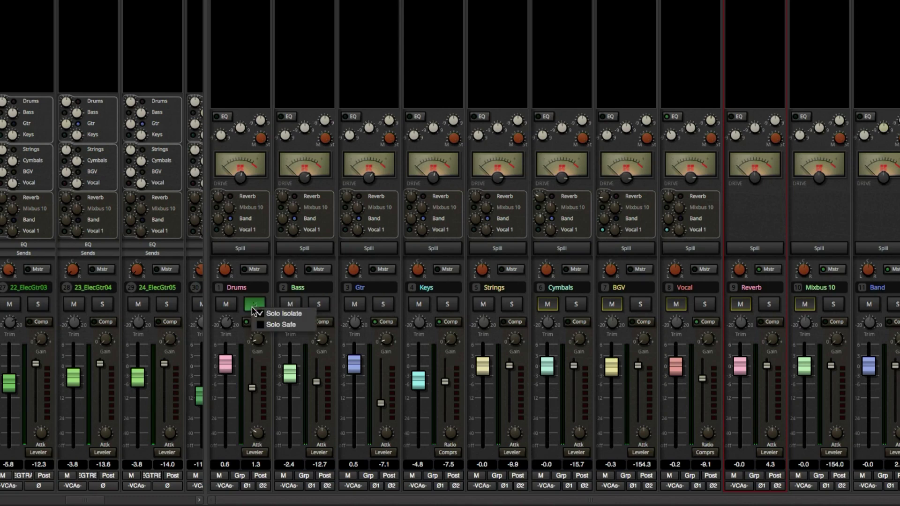
right_click(320, 305)
click(339, 307)
right_click(387, 304)
click(397, 308)
right_click(449, 303)
click(469, 311)
right_click(513, 303)
click(529, 310)
Toggle Solo Isolate on the Cymbals mixbus, leaving it off, and check the Reverb mixbus's solo options
right_click(574, 304)
click(581, 311)
right_click(581, 310)
click(586, 315)
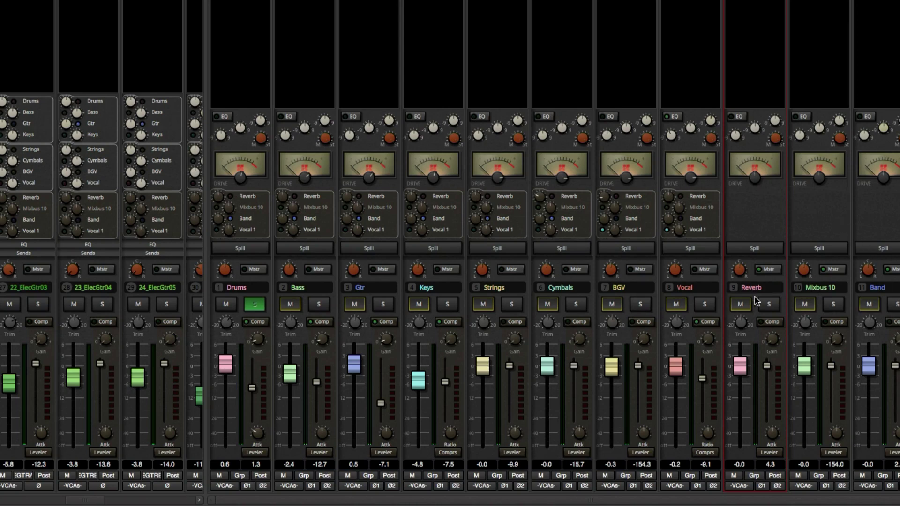
right_click(768, 305)
click(762, 228)
Spill the channels feeding the Drums mixbus and toggle its solo on and off
click(253, 305)
click(253, 306)
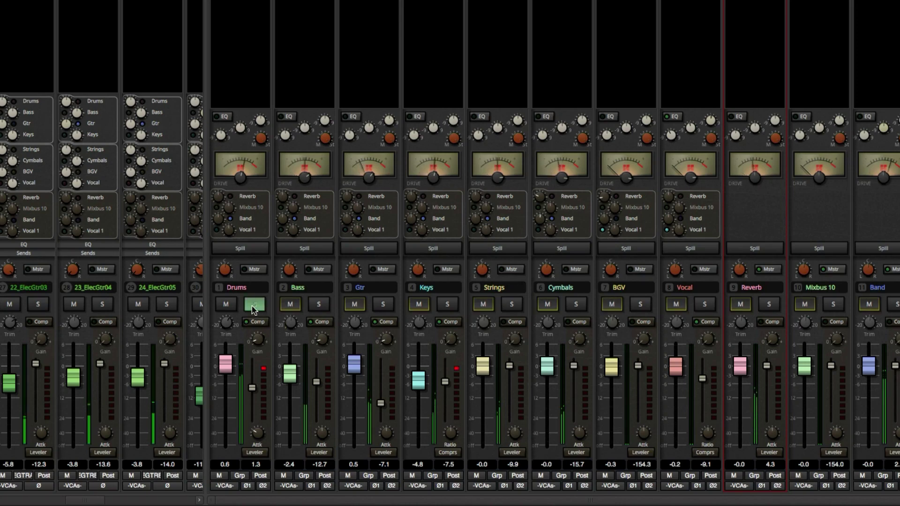
click(240, 249)
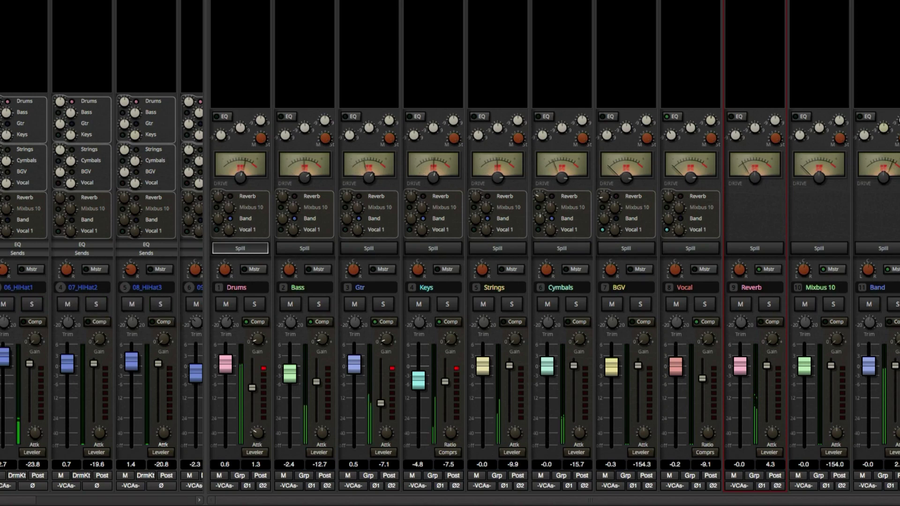
click(256, 305)
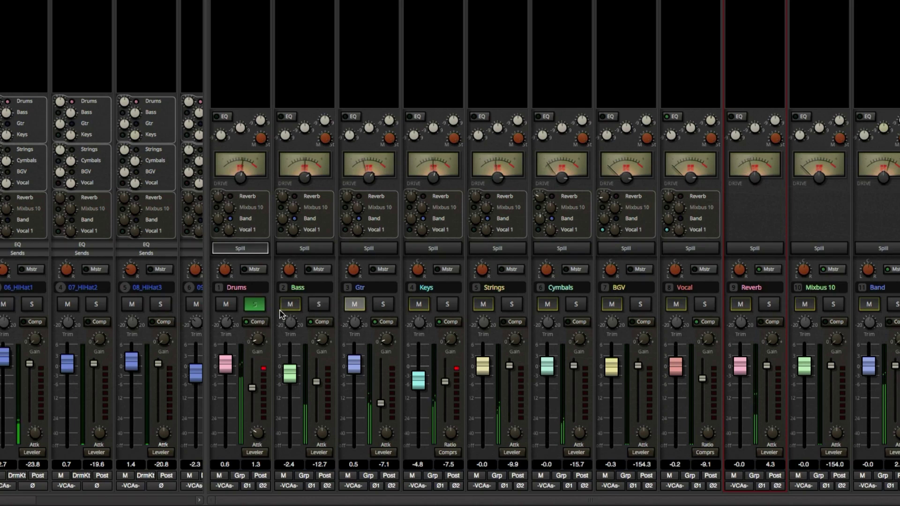
click(254, 307)
Audition the Gtr, Bass and Keys mixbuses in solo, one at a time
click(383, 305)
click(383, 304)
click(320, 304)
click(320, 304)
click(446, 305)
click(446, 304)
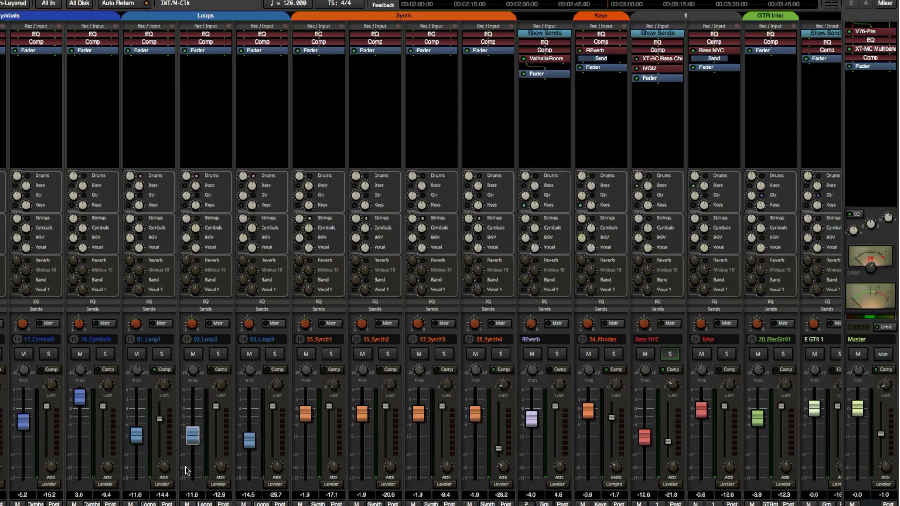
Find the electric guitar tracks in the mixer and solo 21_ElecGtr02
scroll(186, 470, right, 10)
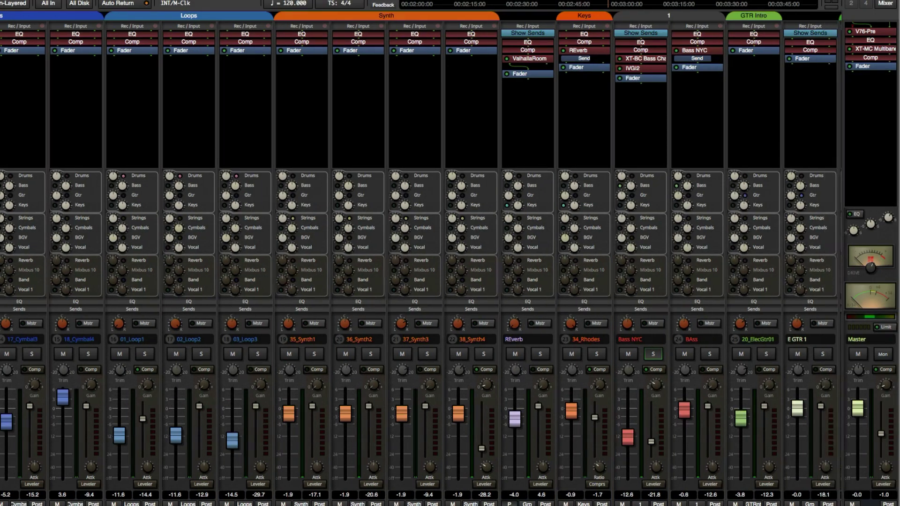
scroll(328, 370, right, 3)
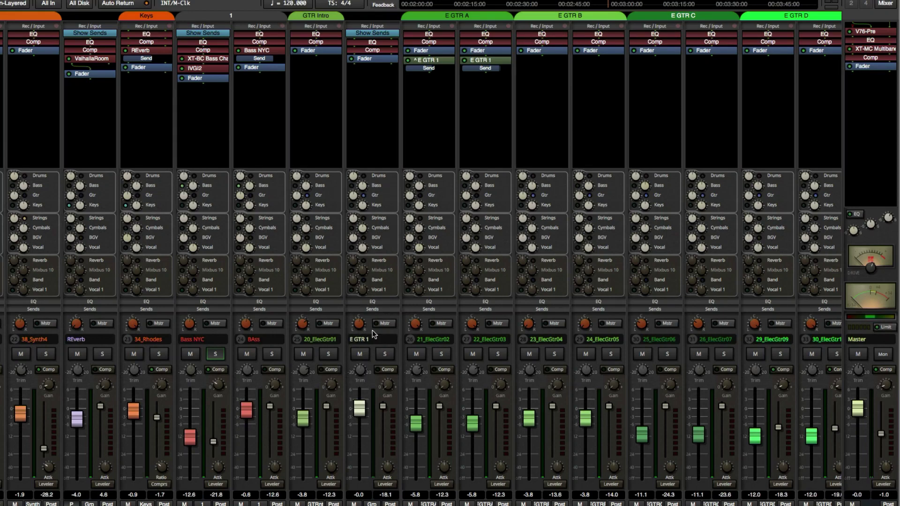
click(442, 355)
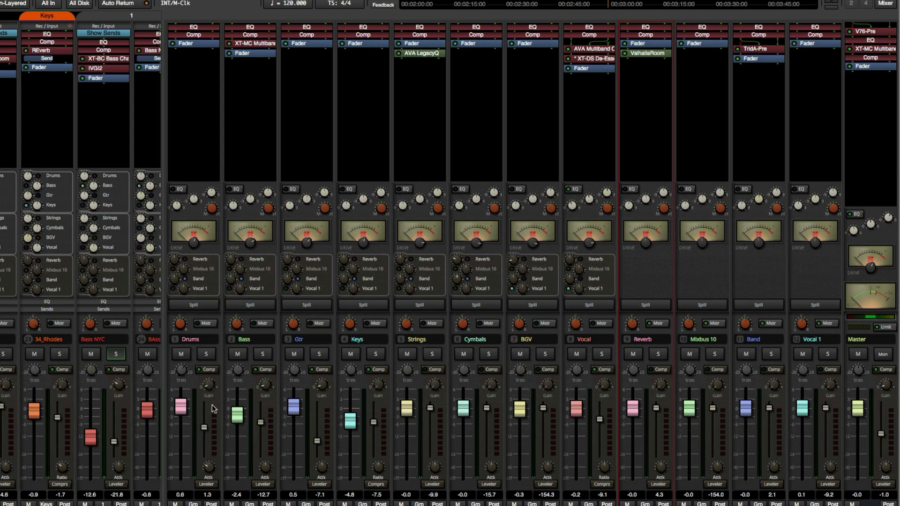
Toggle the Drums mixbus solo on and off, and start playback with the Bass mixbus's channels spilled
click(207, 354)
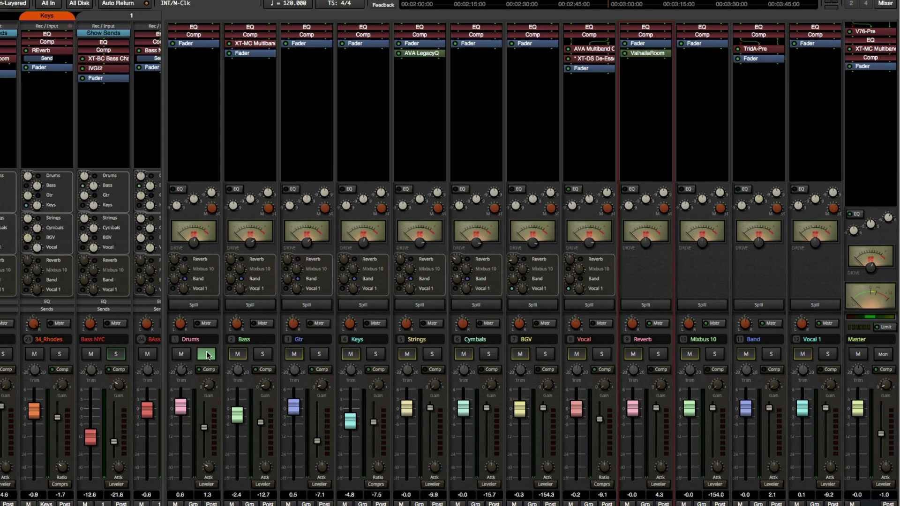
click(207, 354)
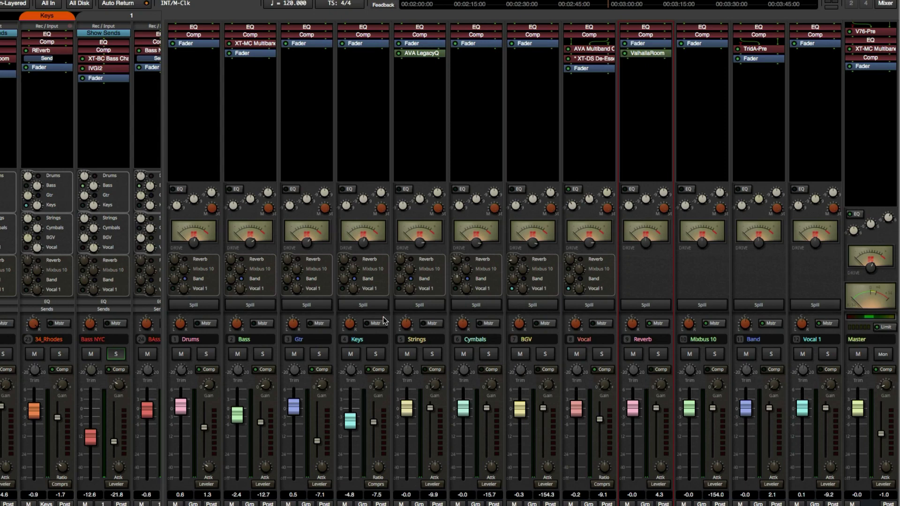
click(253, 307)
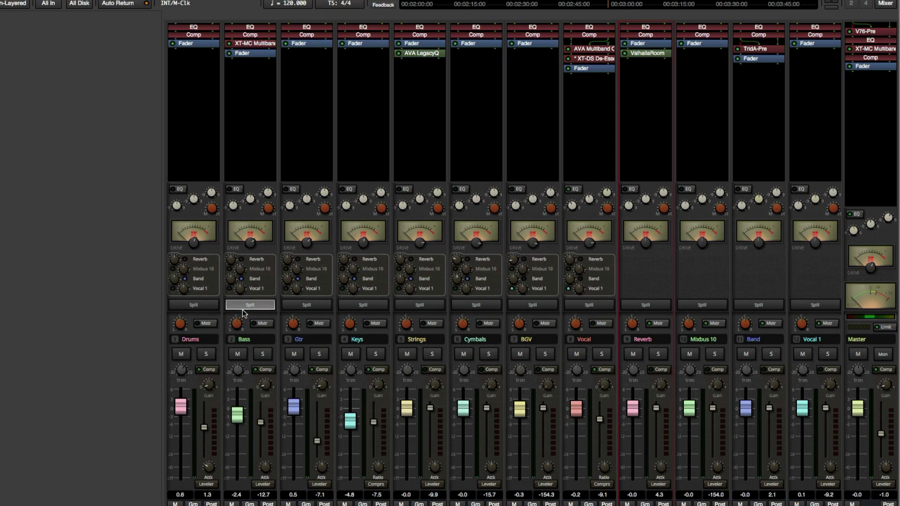
key(space)
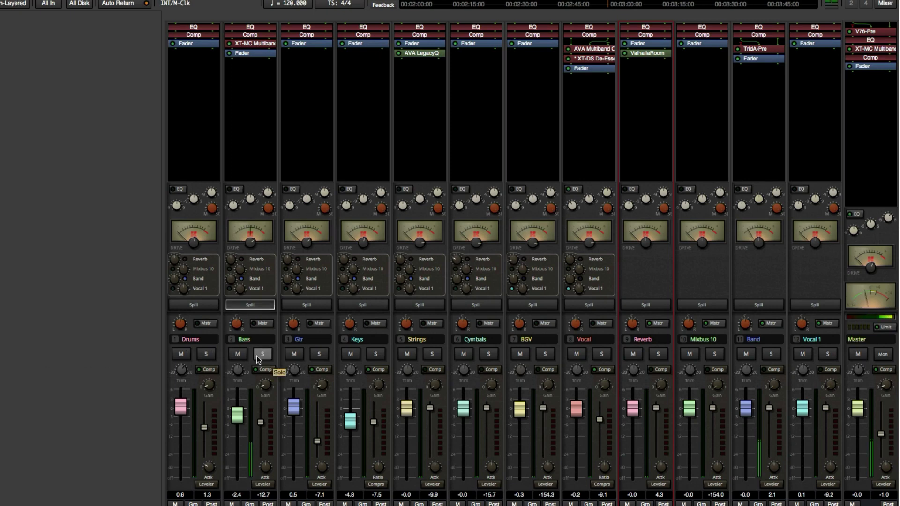
Toggle the Bass mixbus solo on and off repeatedly during playback with its channels spilled
click(257, 356)
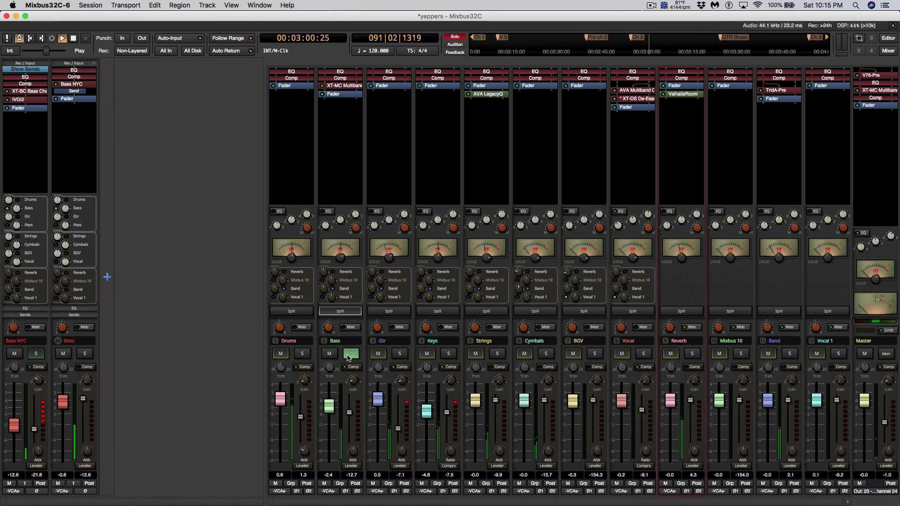
click(348, 358)
click(348, 357)
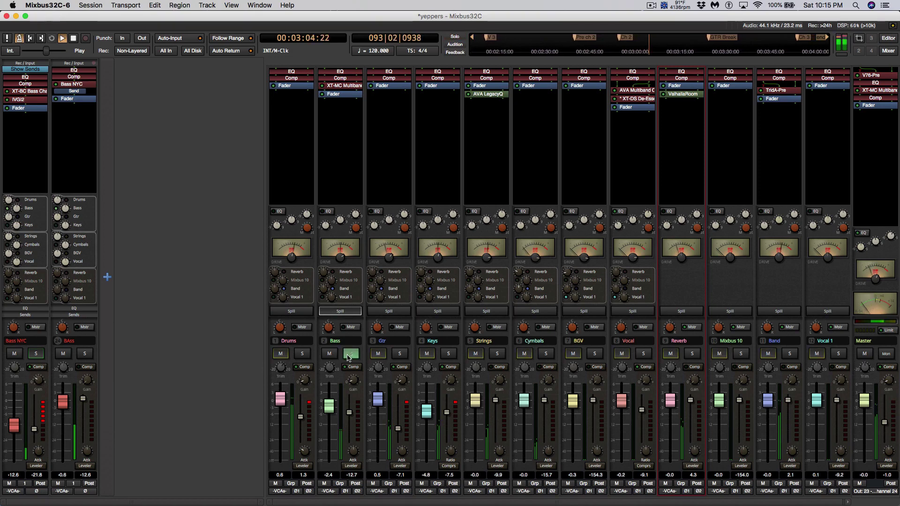
click(348, 358)
click(348, 358)
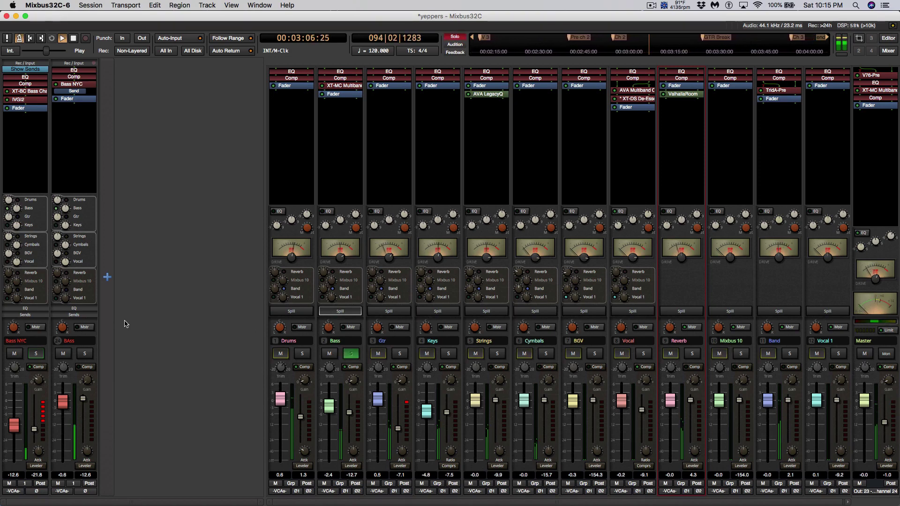
Audition the BAss track in solo, clear its solo, and stop playback
click(84, 354)
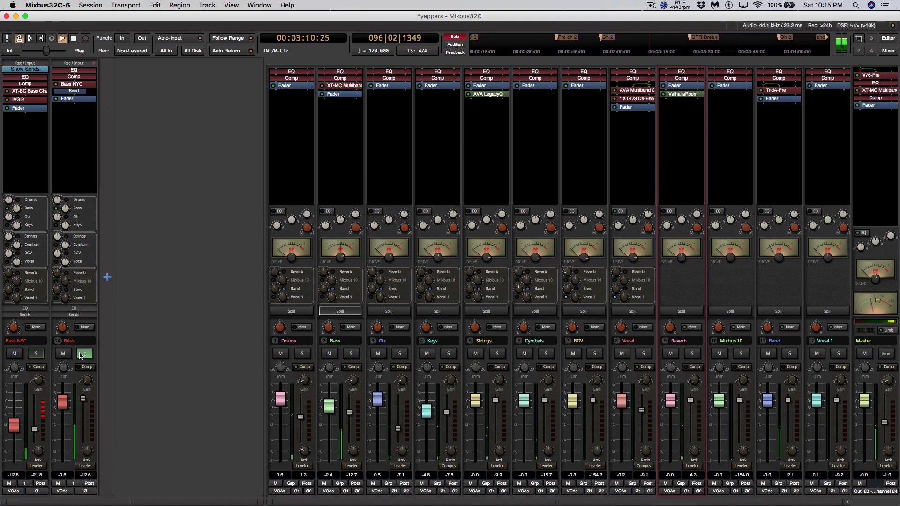
click(83, 354)
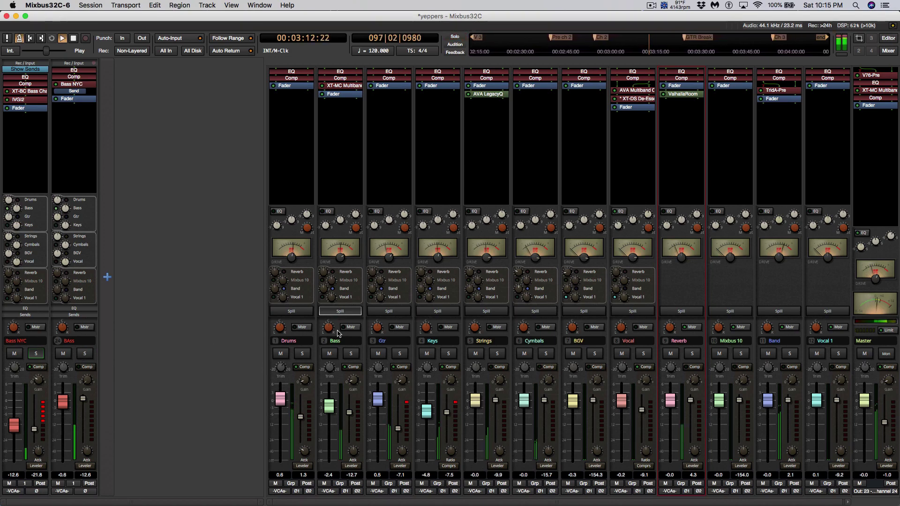
key(space)
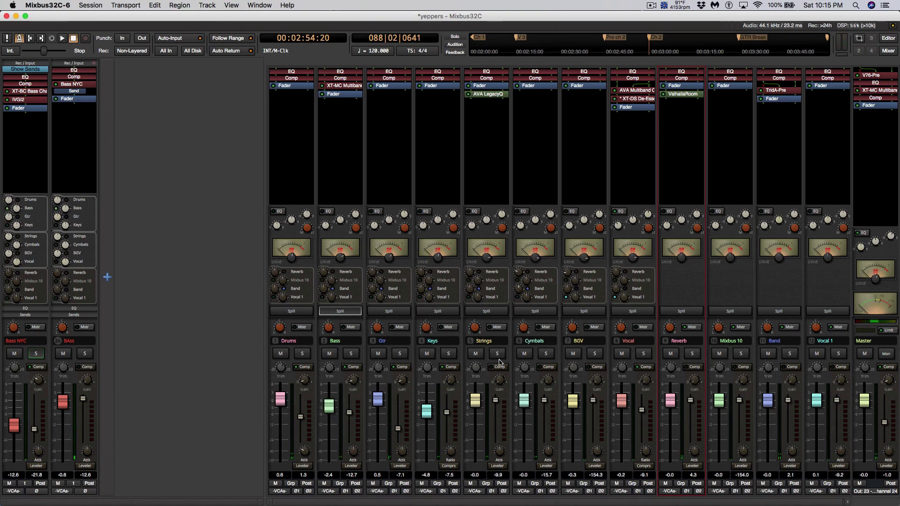
Solo the Drums and Gtr mixbuses one after the other with playback stopped, and clear the Gtr solo
click(305, 357)
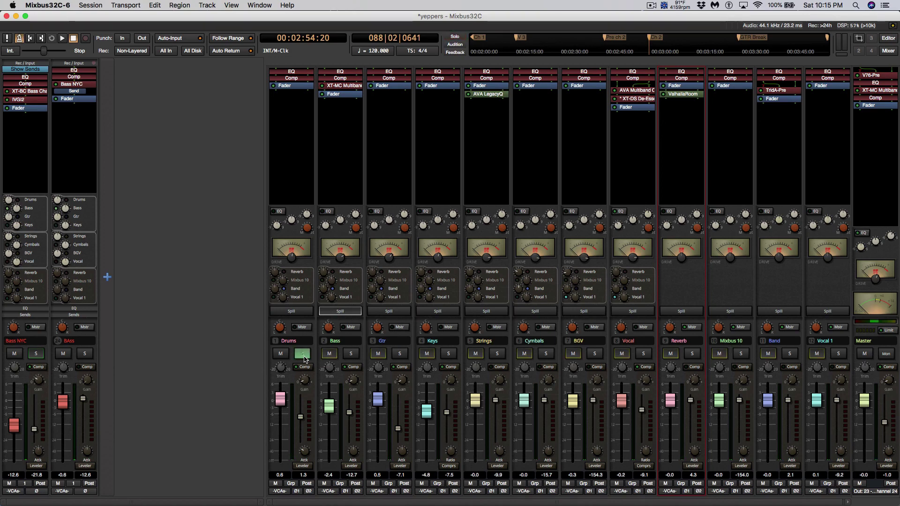
click(399, 355)
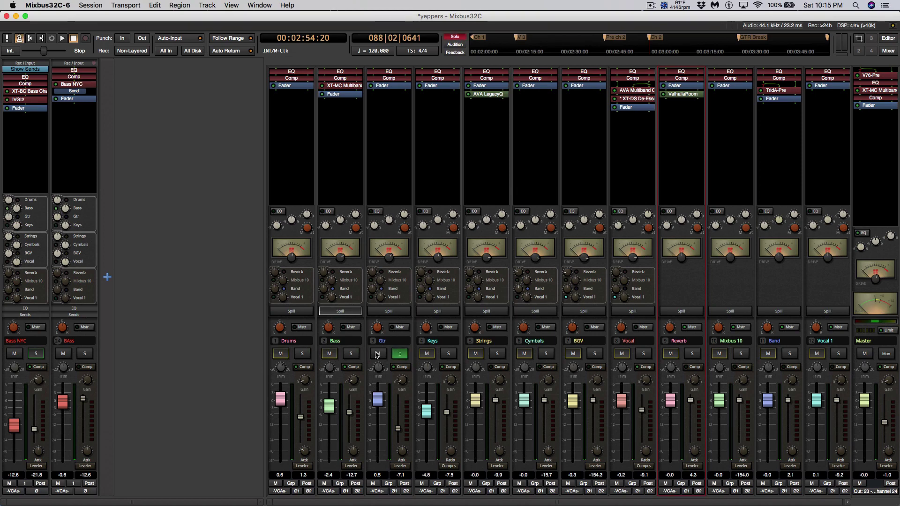
click(401, 354)
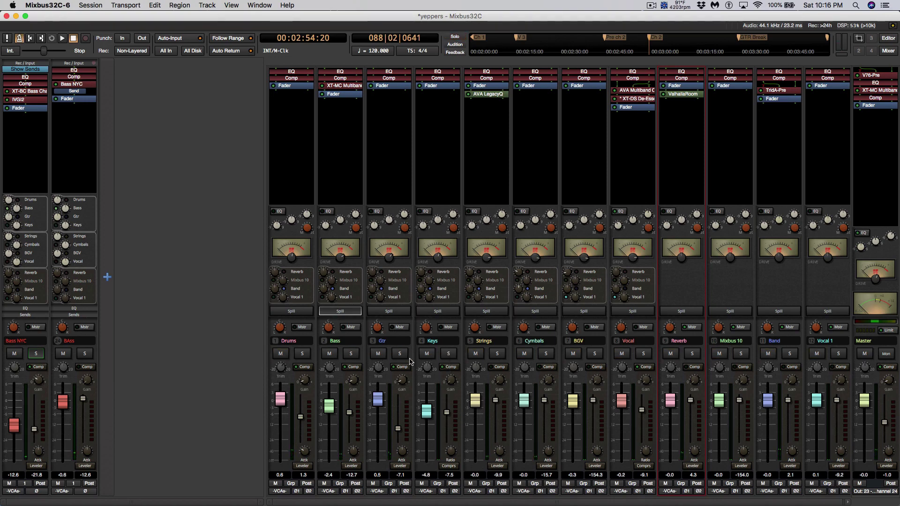
Solo the Band mixbus, play back, and compare it with the Gtr mixbus in solo before clearing the Gtr solo
click(791, 355)
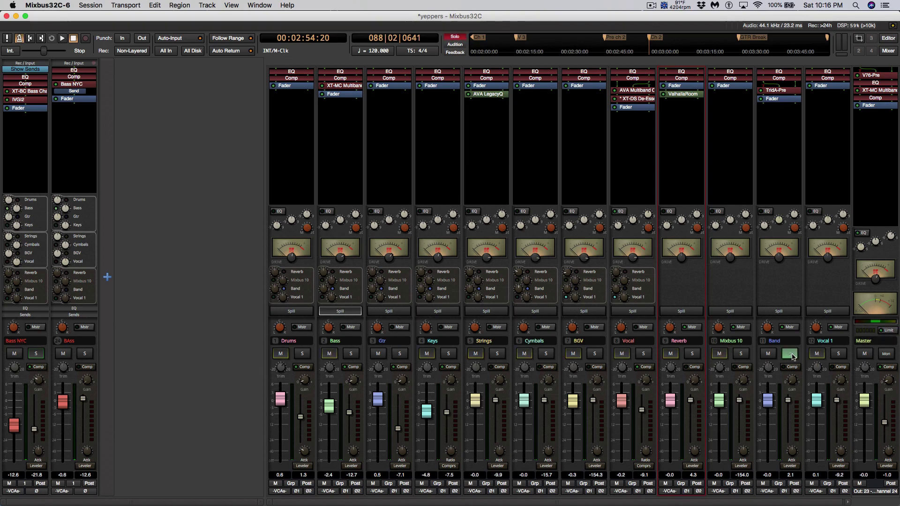
key(space)
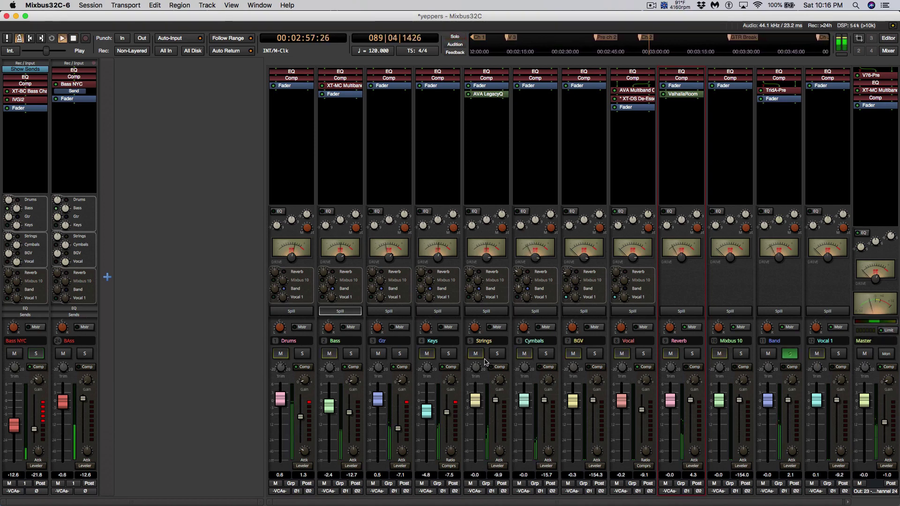
click(398, 355)
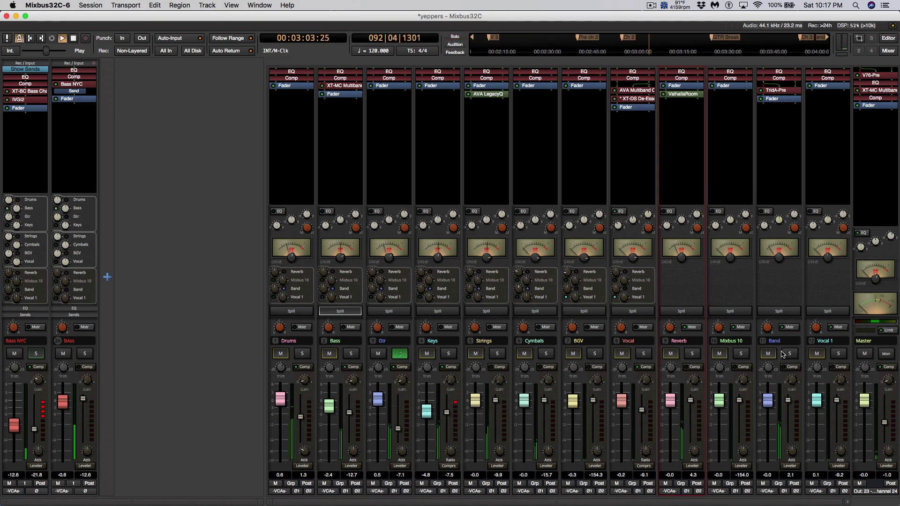
click(401, 357)
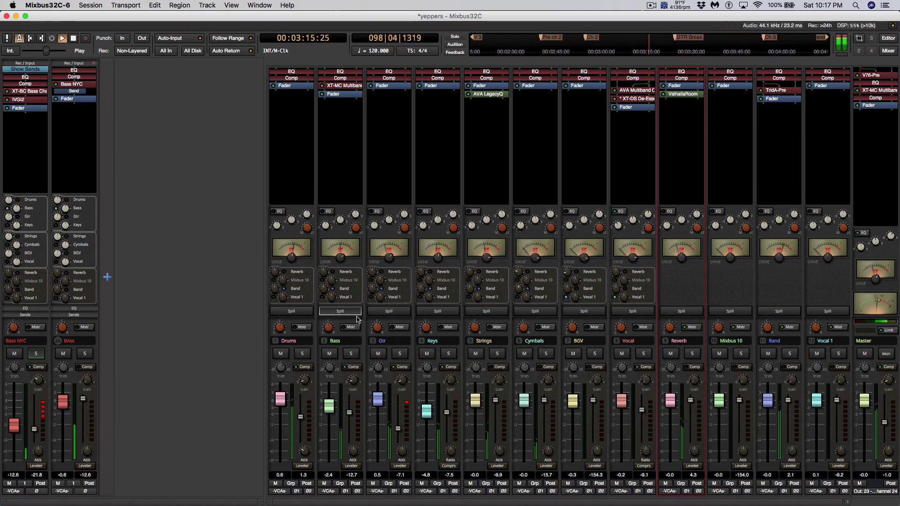
Spill the channels feeding the Gtr mixbus and audition the grouped 29_ElecGtr09 and 30_ElecGtr10 tracks in solo
click(397, 313)
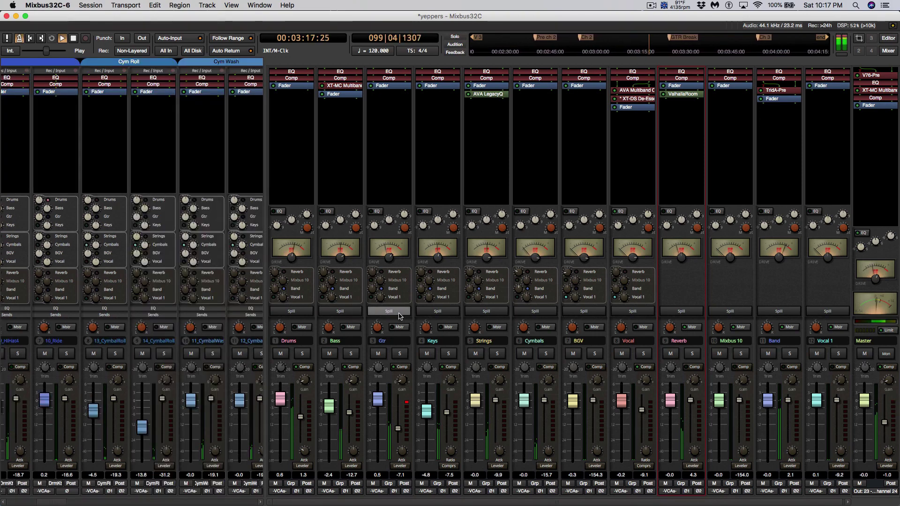
key(space)
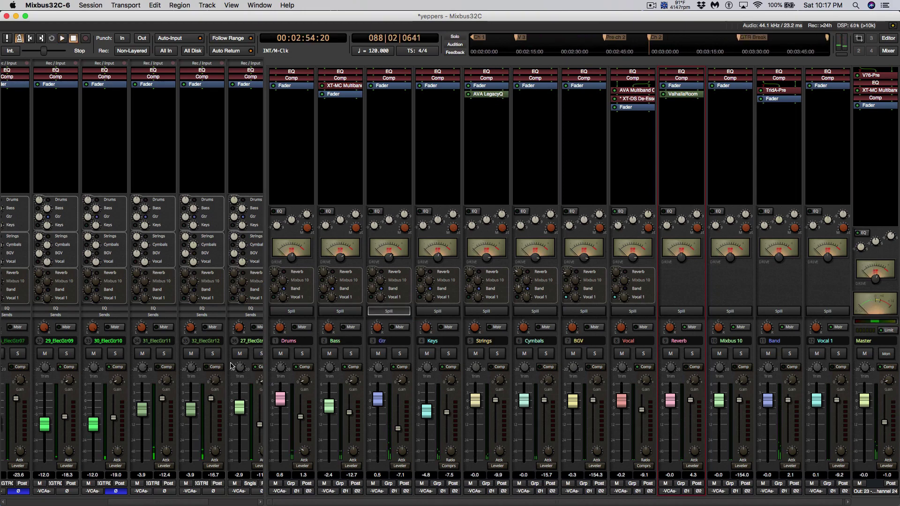
click(114, 354)
key(space)
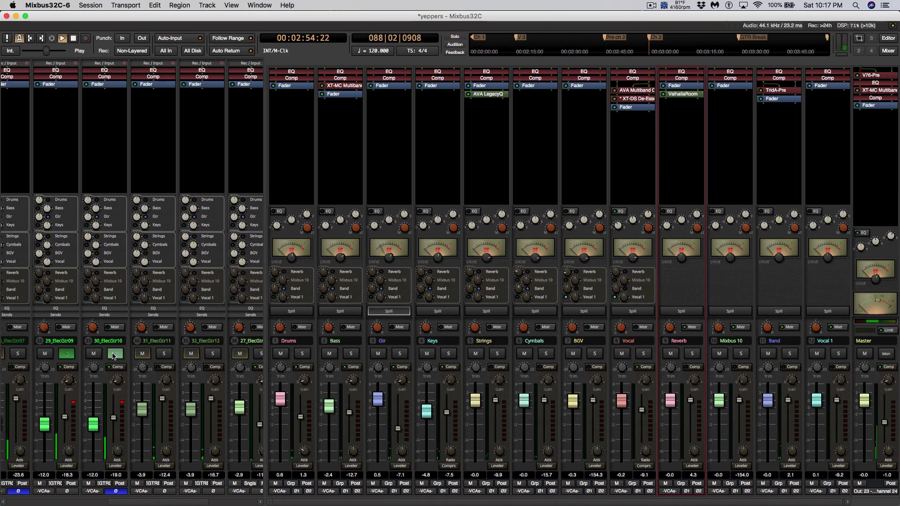
click(115, 355)
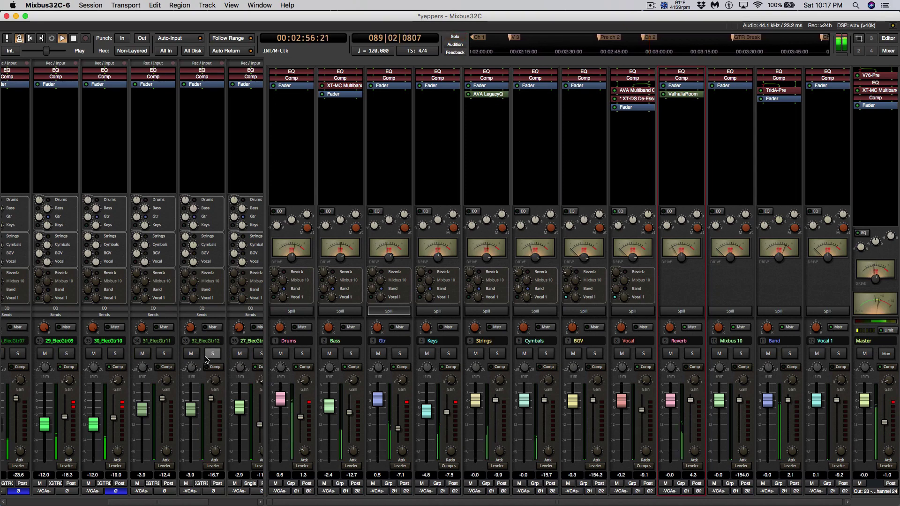
Audition the grouped 27_ElecGtr07, 28_ElecGtr08 and 33_ElecGtr13 tracks in solo, clear their solos, and stop playback
click(258, 354)
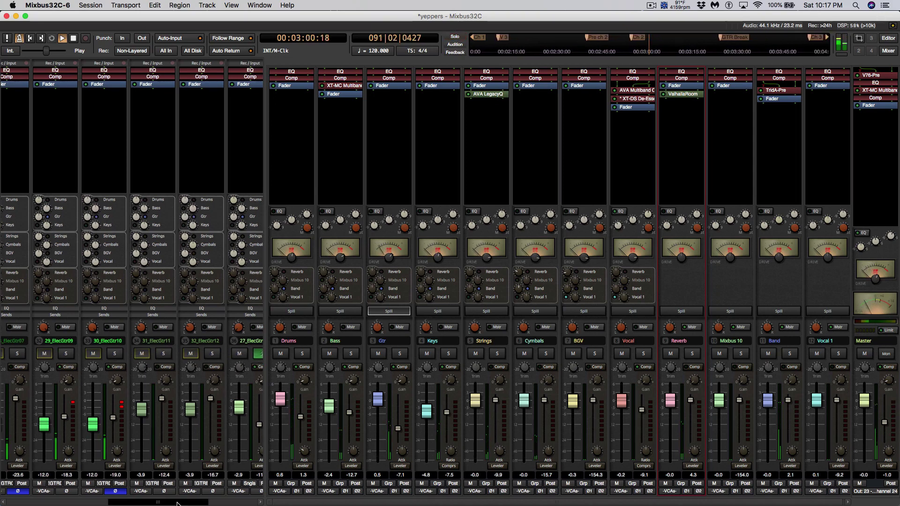
scroll(168, 496, right, 5)
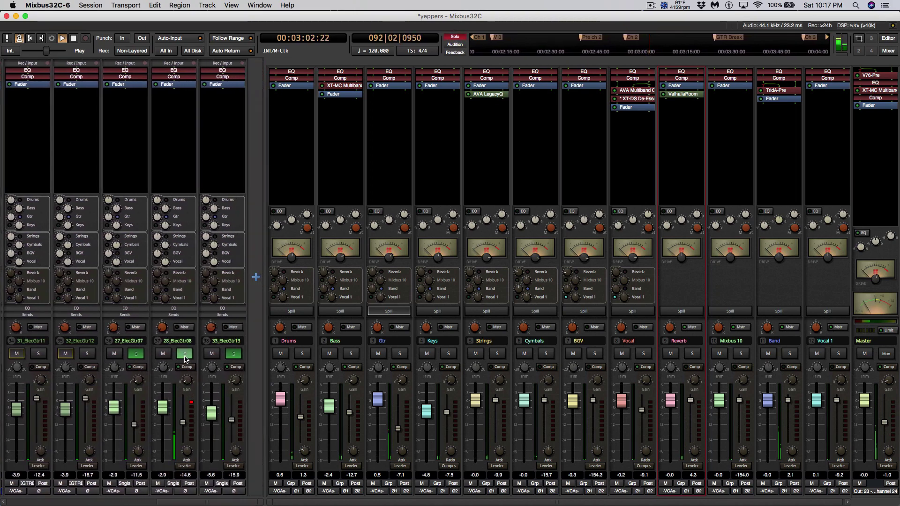
shift+super+click(184, 354)
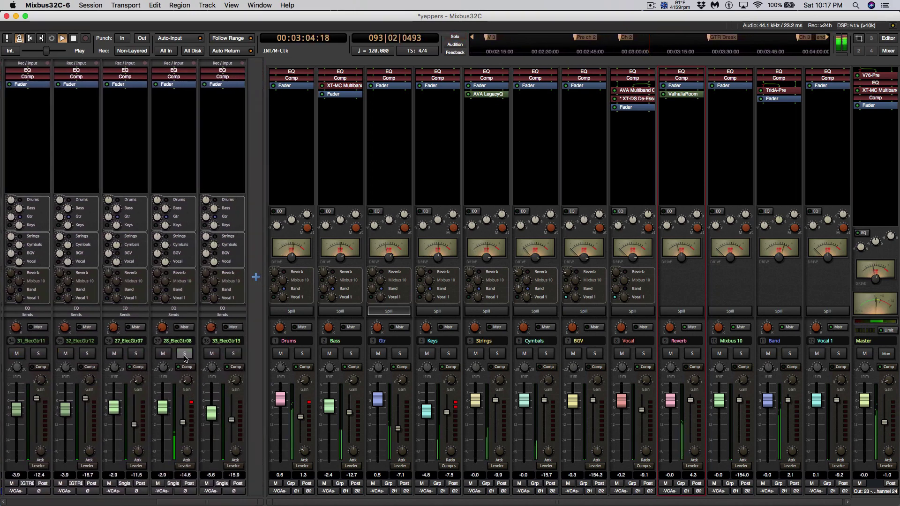
key(space)
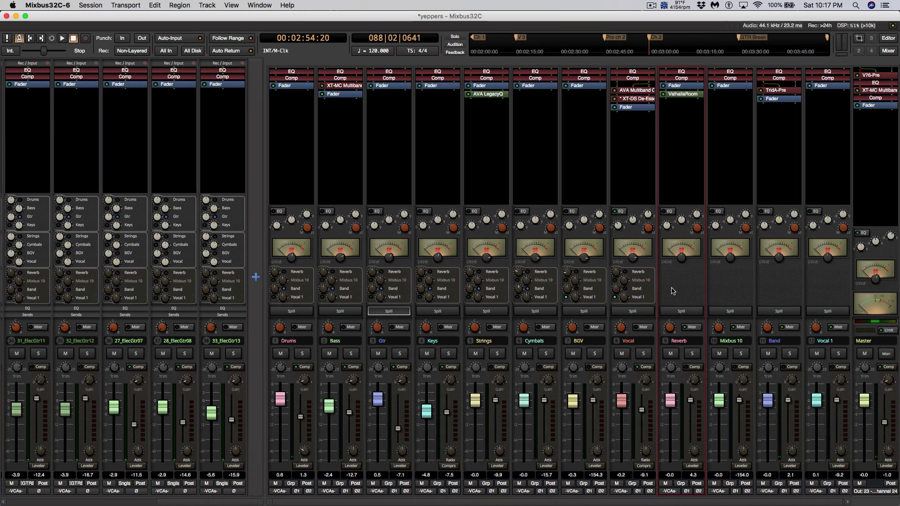
Move the mixer window aside to review the online manual's Mute and Solo page, including Solo Isolate and Solo'ing Mixbuses, and bring the window back
drag(784, 19, 445, 20)
scroll(739, 293, up, 15)
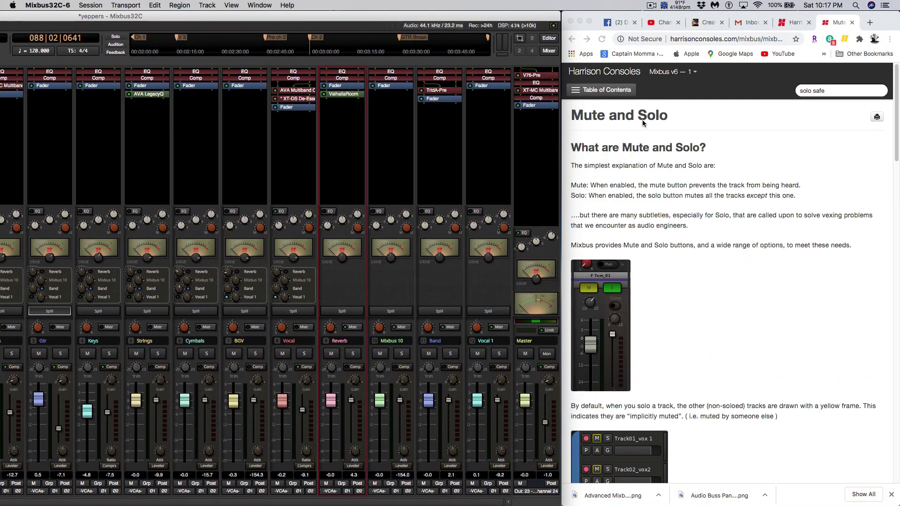
scroll(755, 203, down, 10)
scroll(753, 203, down, 10)
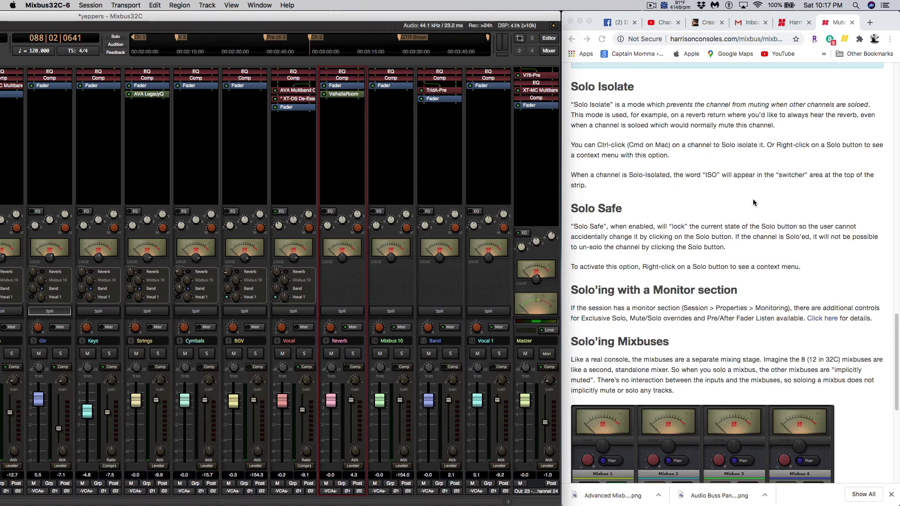
scroll(754, 202, down, 5)
scroll(754, 202, down, 2)
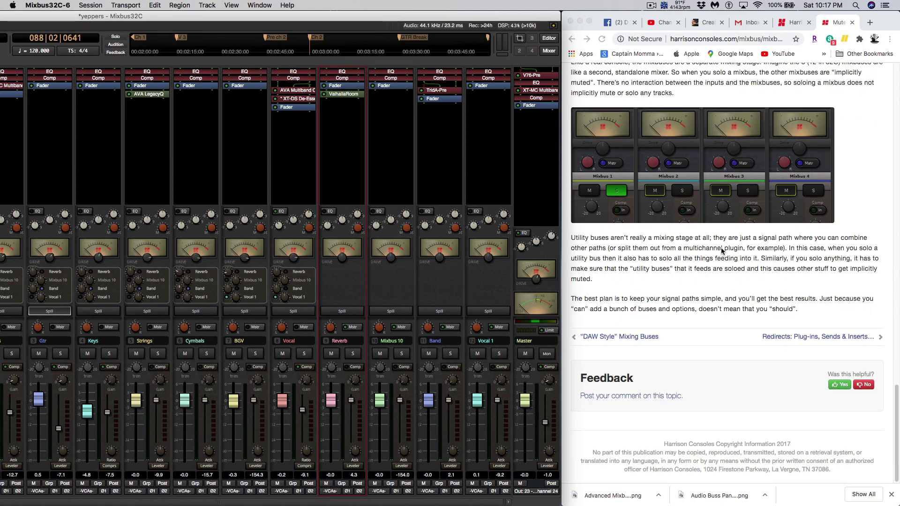
scroll(721, 251, up, 10)
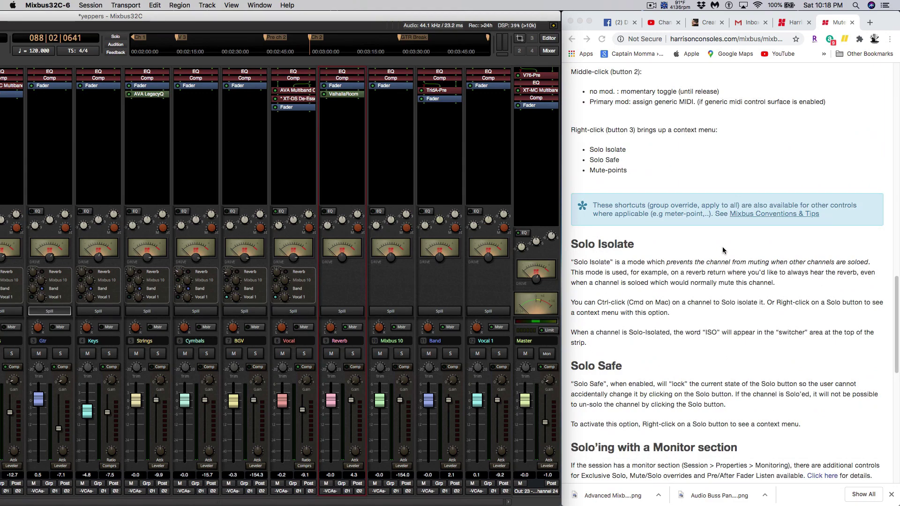
double_click(518, 18)
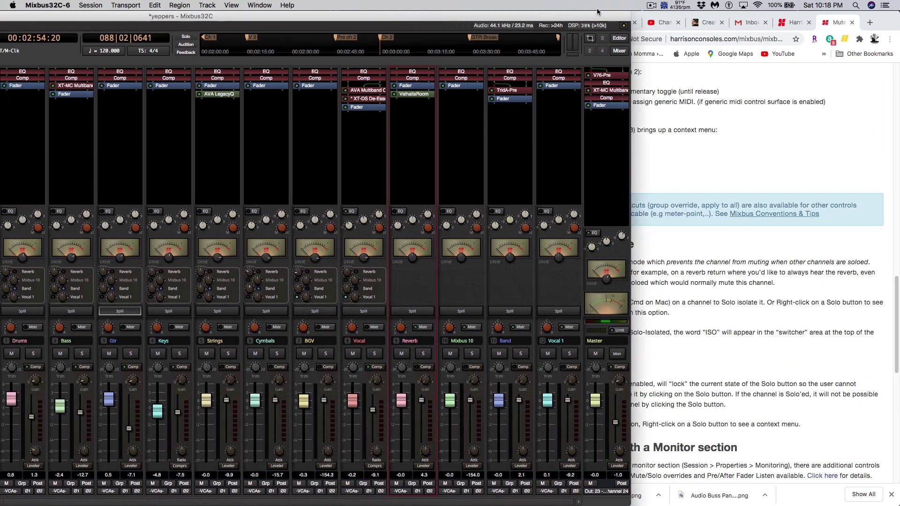